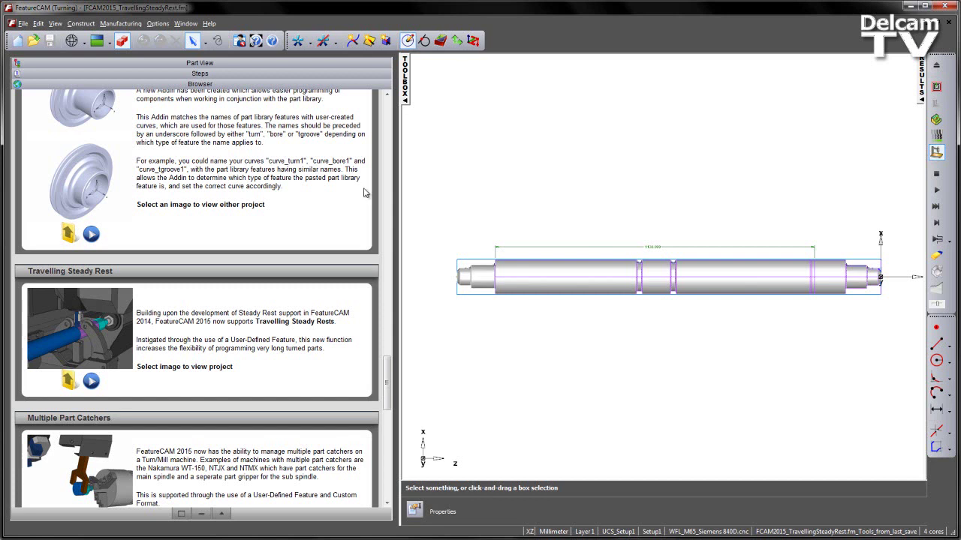
# Show the Part View feature tree and zoom into an isometric 3-D view of the shaft.
pyautogui.click(109, 64)
pyautogui.moveTo(740, 258); pyautogui.dragTo(768, 358, button='middle')
pyautogui.scroll(3, 781, 354)
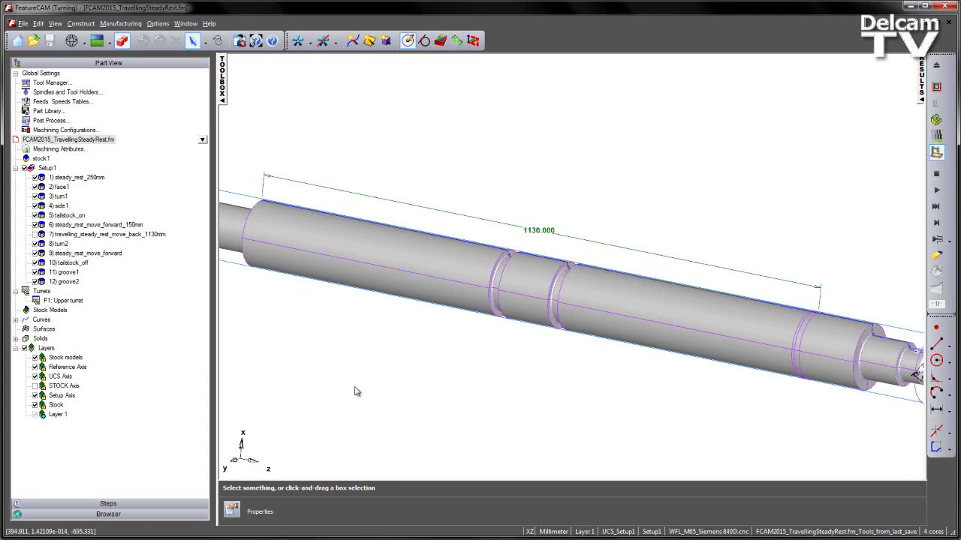
# Return to the Browser's feature articles and open the FCAM2015_TravellingSteadyRest project folder.
pyautogui.click(168, 515)
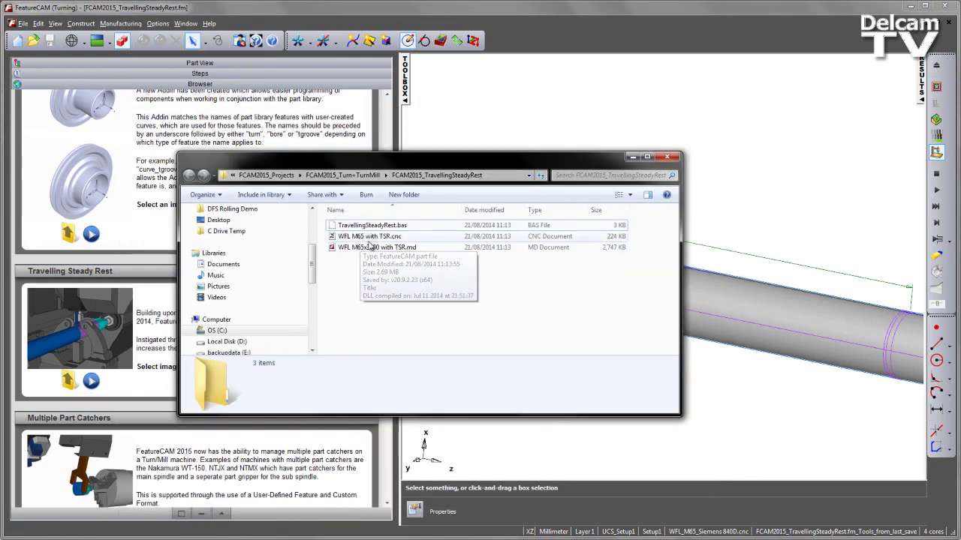
# Check the WFL M65 with TSR.cnc and WFL M65x3000 with TSR.md file details, then return to FeatureCAM.
pyautogui.click(365, 236)
pyautogui.click(381, 248)
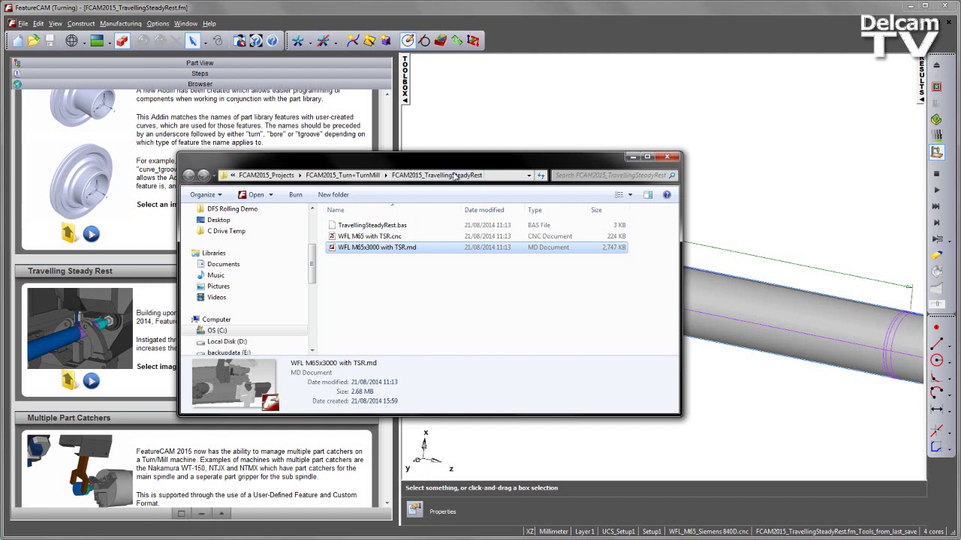
pyautogui.click(265, 26)
# Add TravellingSteadyRest.bas to the Macro Add-ins loaded at startup and confirm.
pyautogui.click(158, 23)
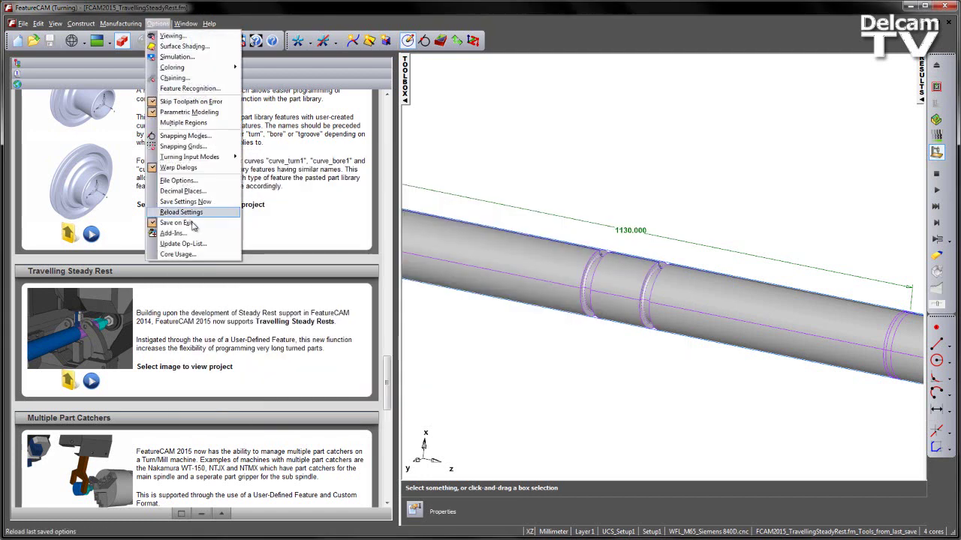
pyautogui.click(195, 234)
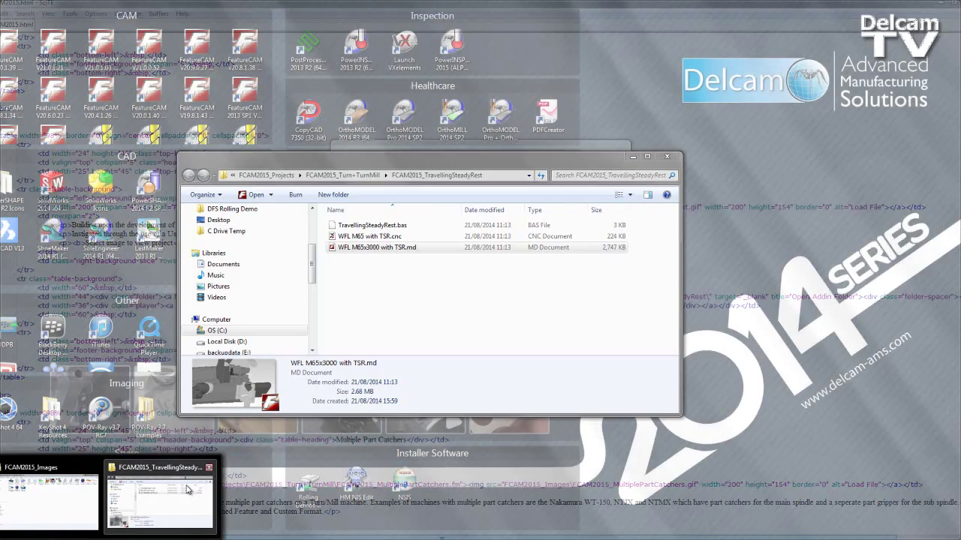
pyautogui.click(158, 505)
pyautogui.moveTo(379, 229); pyautogui.dragTo(379, 282)
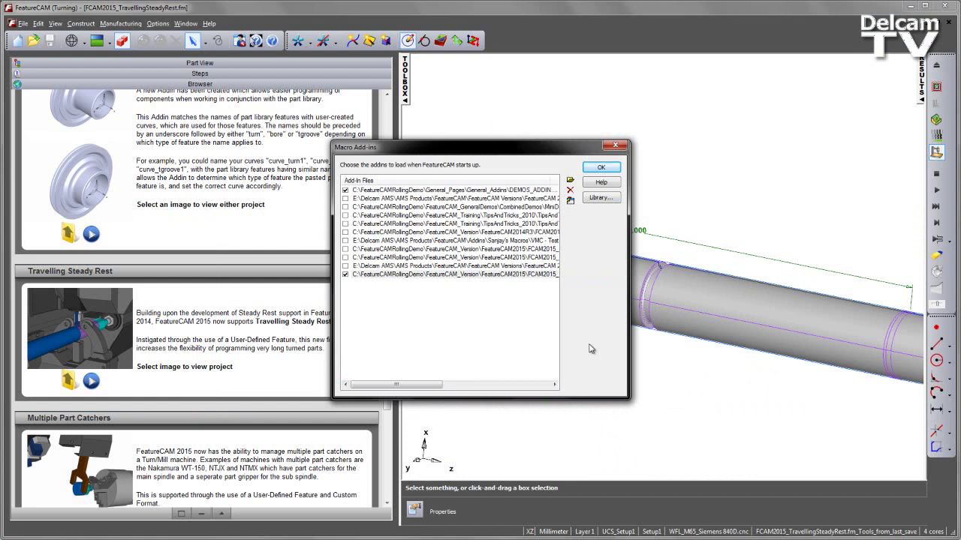
pyautogui.click(602, 168)
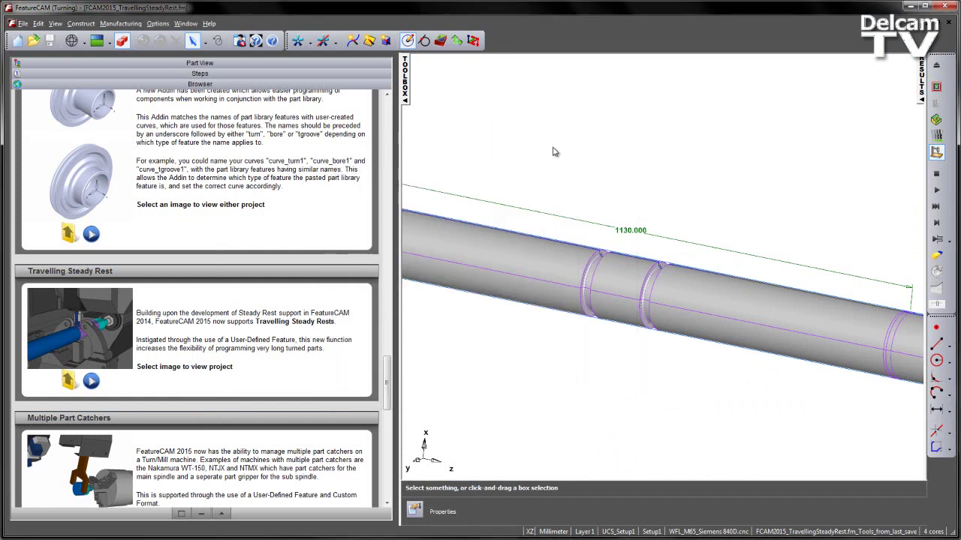
# Select operation 7, travelling_steady_rest_move_back_1130mm, zoom out and start the machine simulation.
pyautogui.click(355, 62)
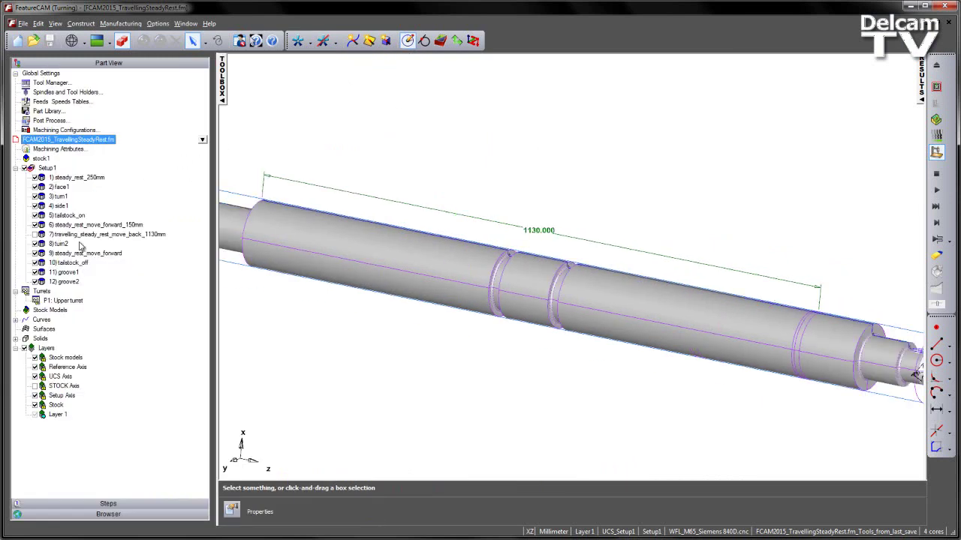
pyautogui.click(81, 235)
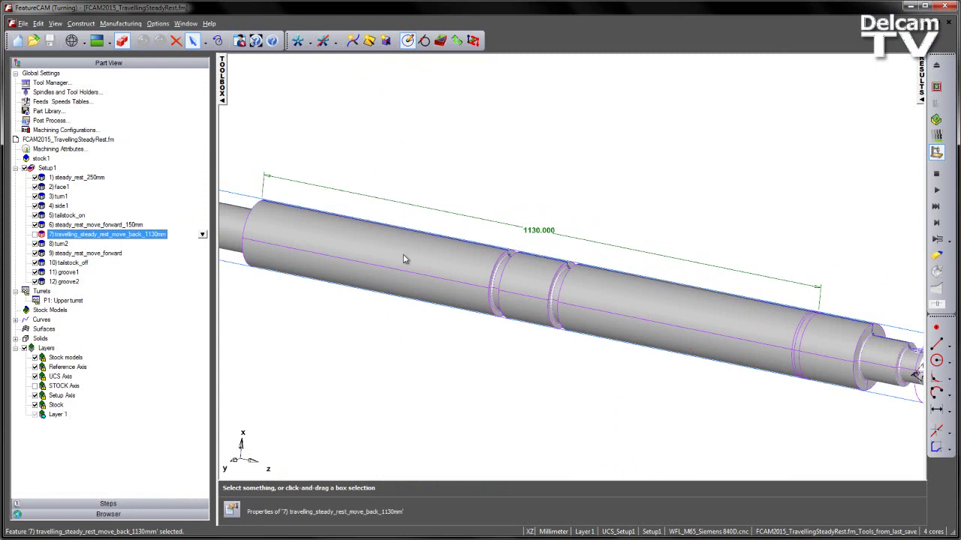
pyautogui.scroll(-2, 503, 293)
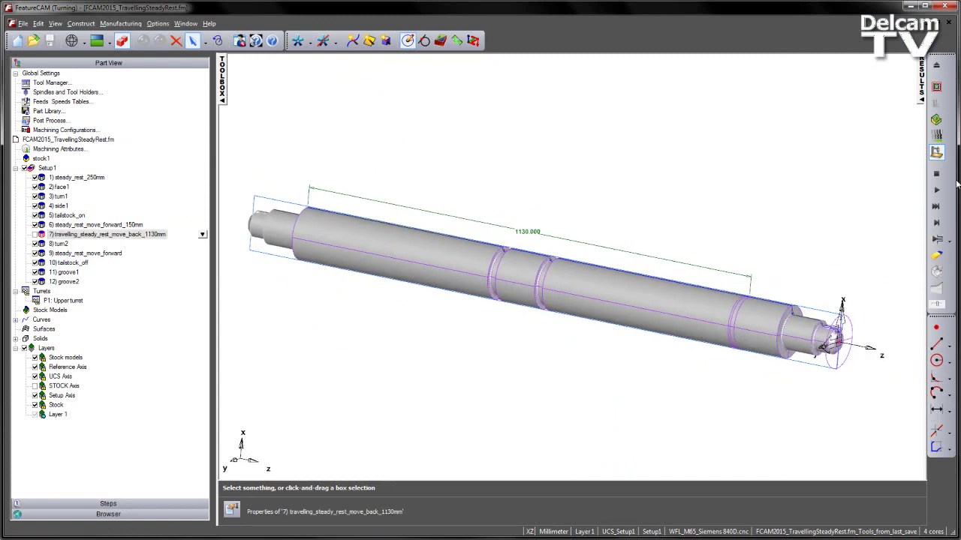
pyautogui.click(936, 224)
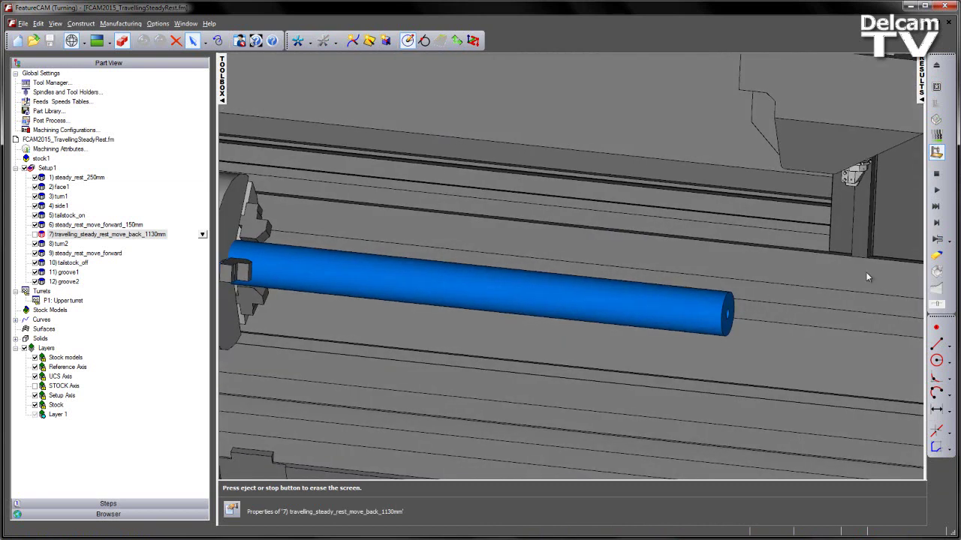
# Play the simulation through four operations to 4:19.5 and pan to show the tailstock.
pyautogui.click(939, 241)
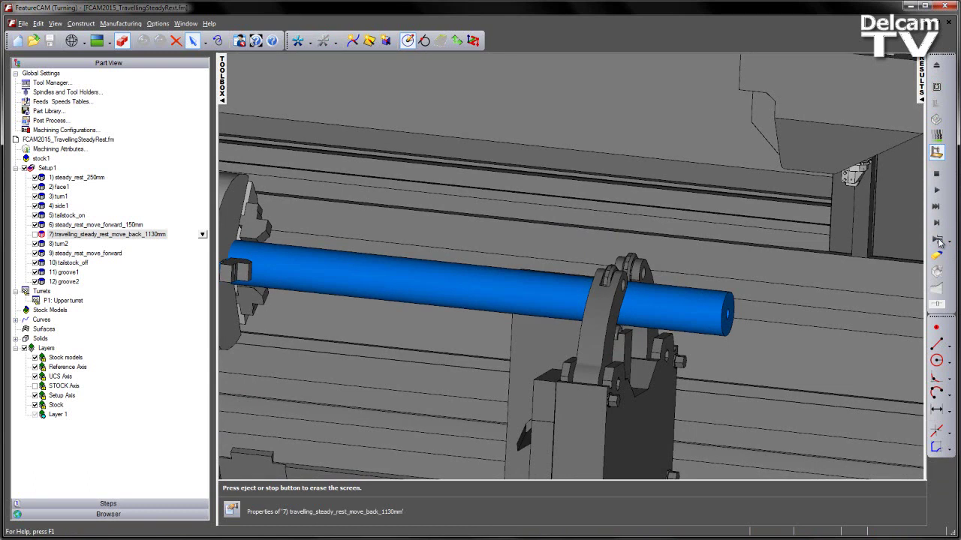
pyautogui.click(939, 241)
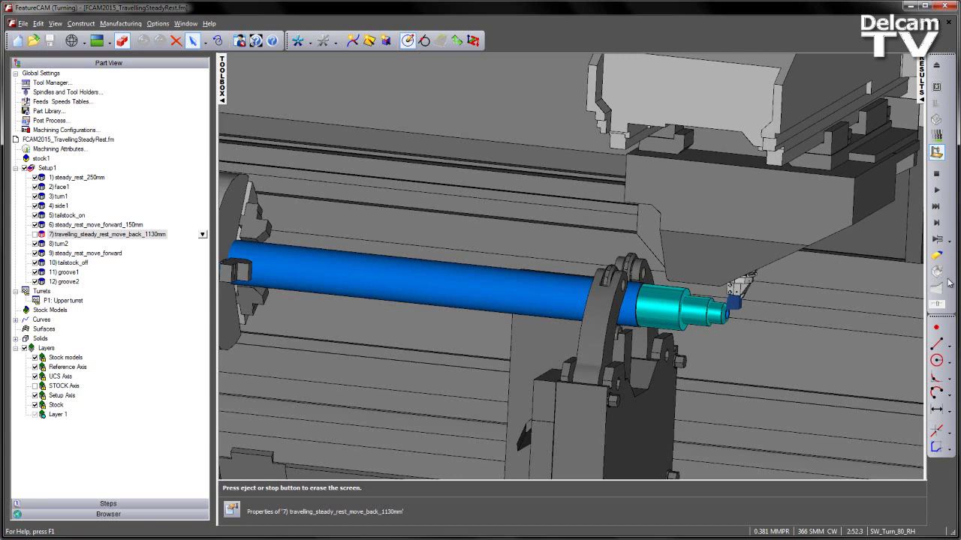
pyautogui.click(936, 240)
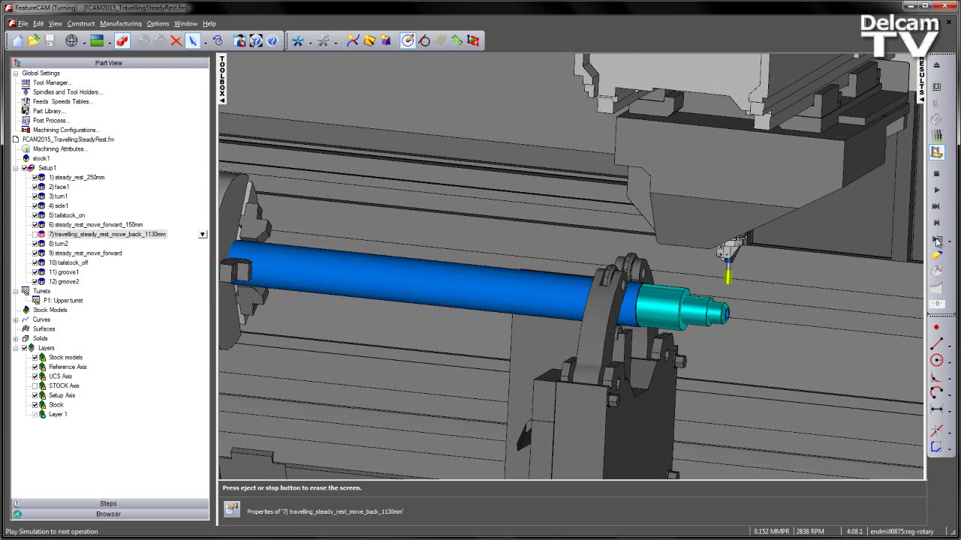
pyautogui.click(936, 241)
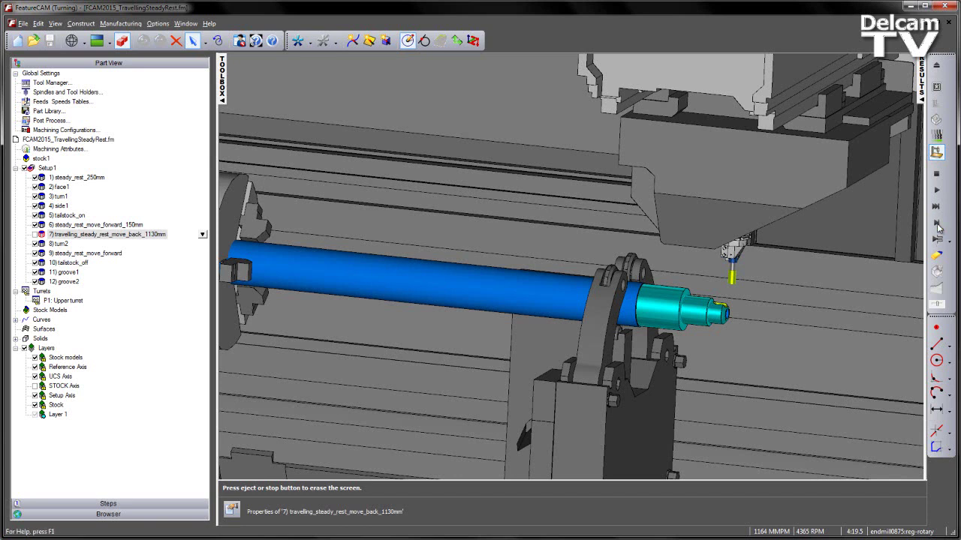
pyautogui.moveTo(815, 262); pyautogui.dragTo(846, 231, button='middle')
# Step the simulation so the tailstock engages and the steady rest moves along the bar.
pyautogui.click(936, 223)
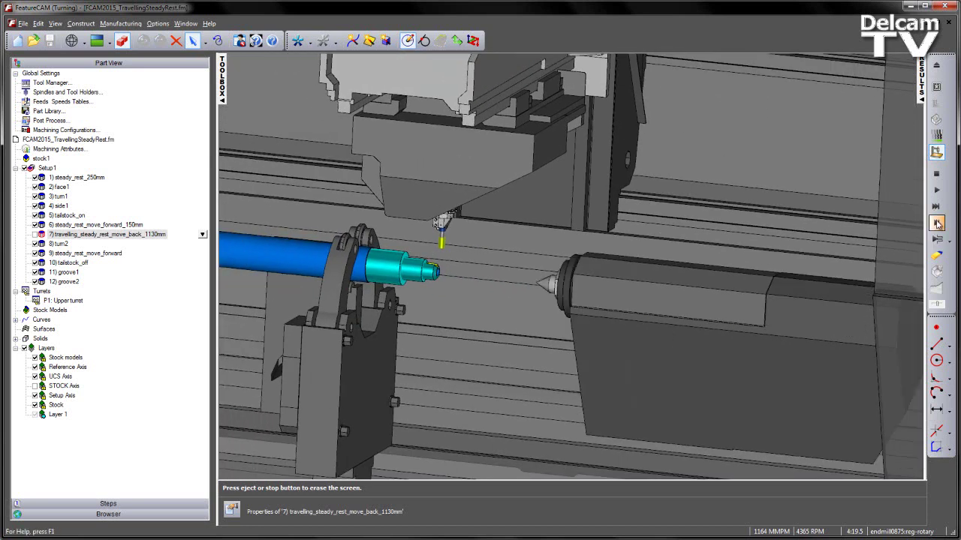
pyautogui.click(937, 239)
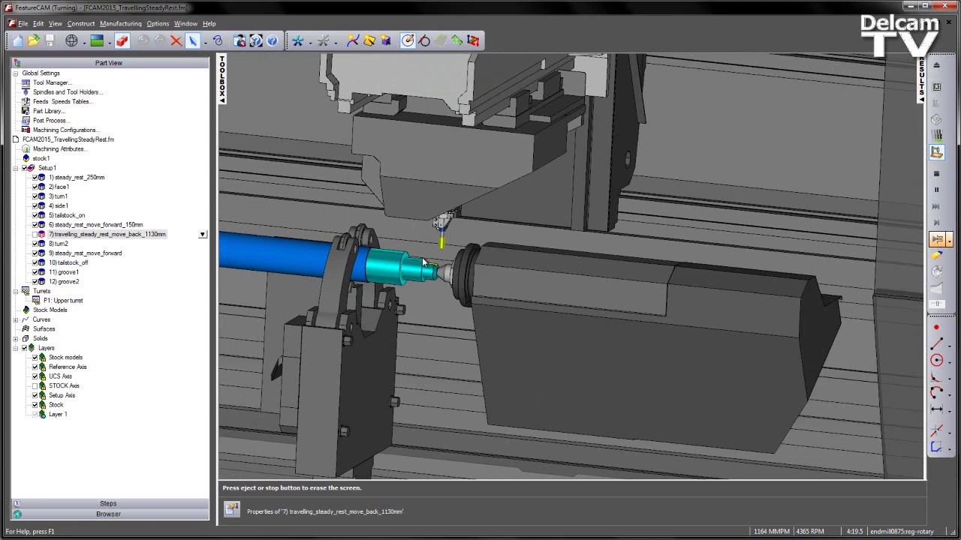
pyautogui.scroll(5, 671, 249)
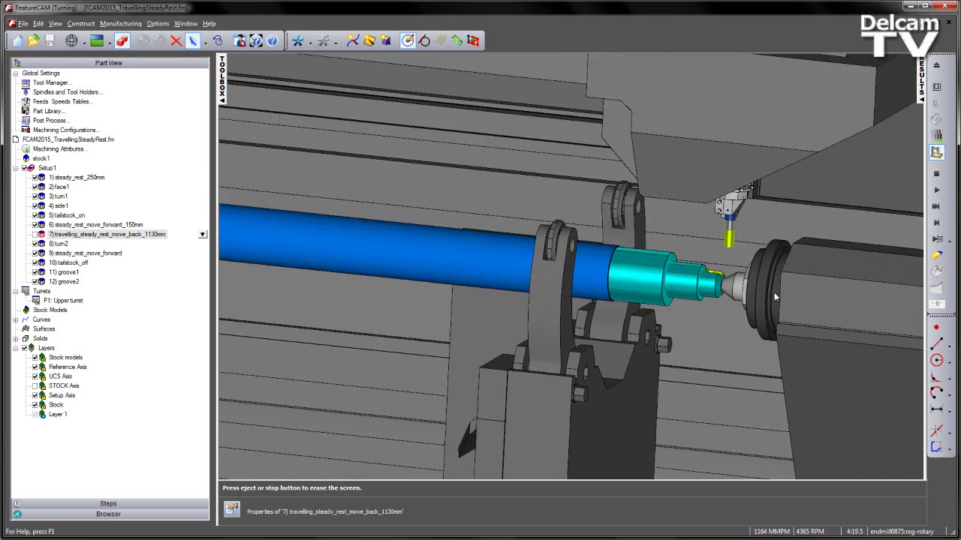
pyautogui.click(938, 224)
pyautogui.click(938, 223)
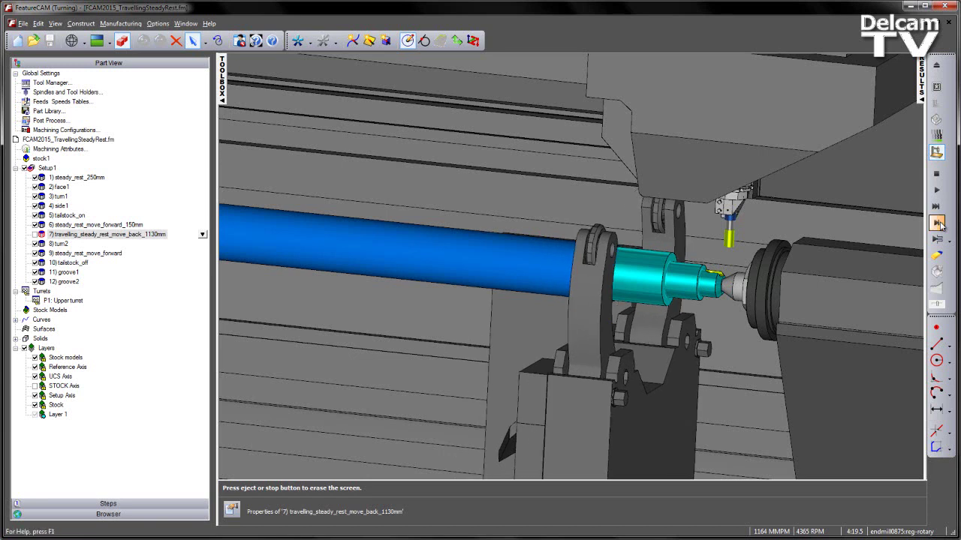
pyautogui.click(939, 224)
pyautogui.click(938, 224)
pyautogui.click(939, 224)
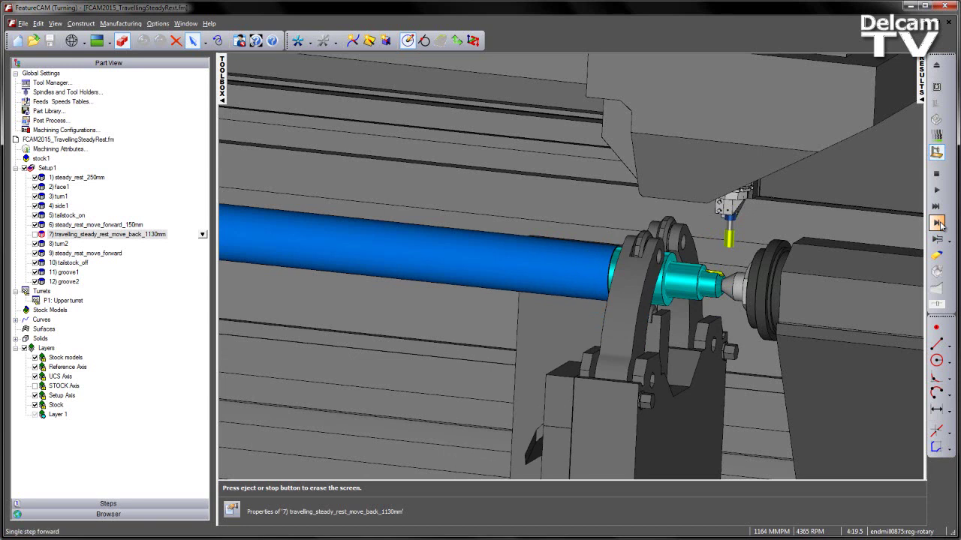
pyautogui.click(939, 224)
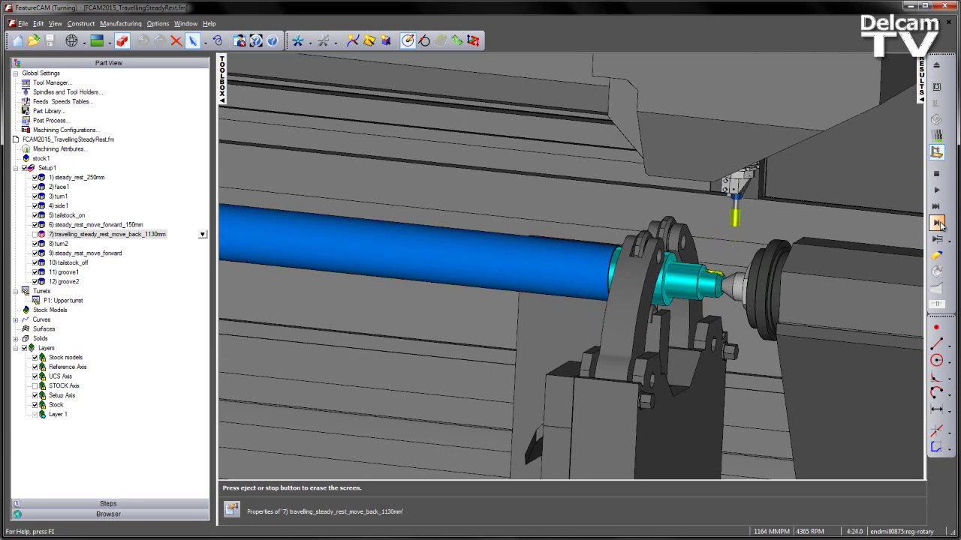
pyautogui.click(938, 224)
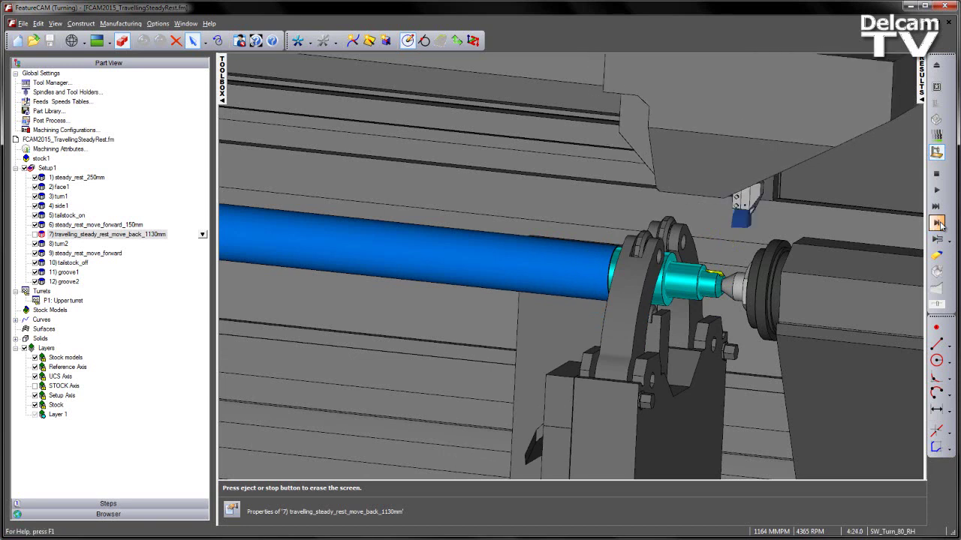
# Run the turning to 10:15.5, viewing chuck, stock and tailstock from the left.
pyautogui.moveTo(540, 268); pyautogui.dragTo(782, 282, button='middle')
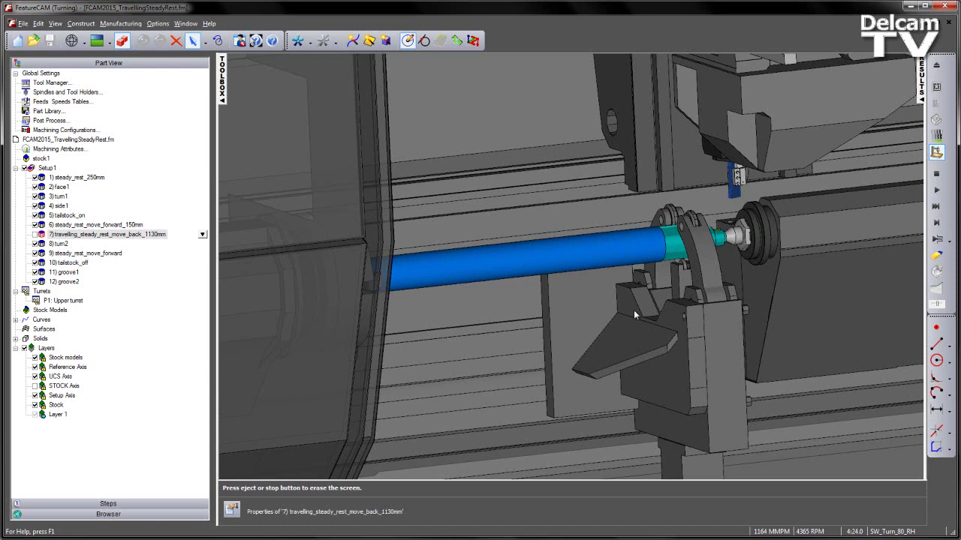
pyautogui.click(936, 223)
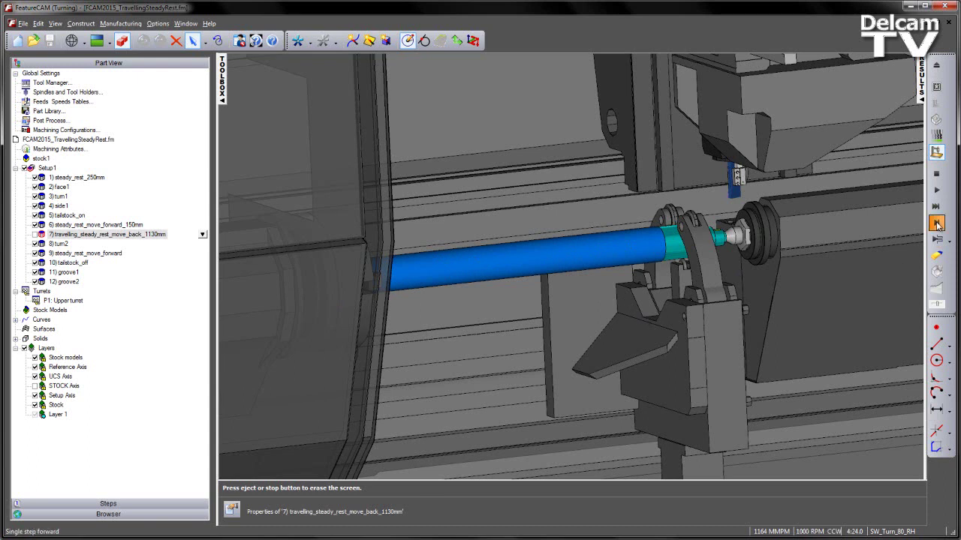
pyautogui.click(936, 223)
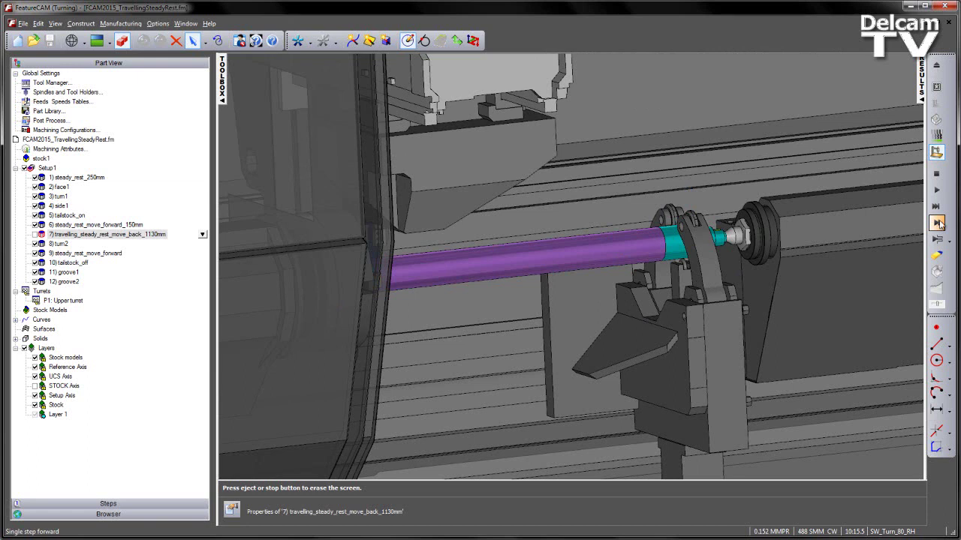
pyautogui.moveTo(855, 293); pyautogui.dragTo(702, 272, button='middle')
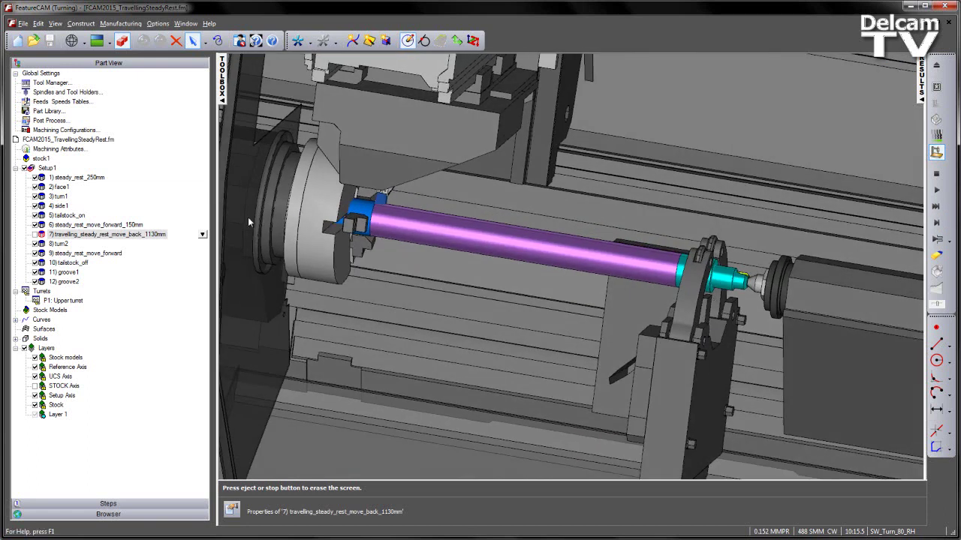
# Clear the simulation and start a new user-defined Travelling SR On turning feature.
pyautogui.click(936, 174)
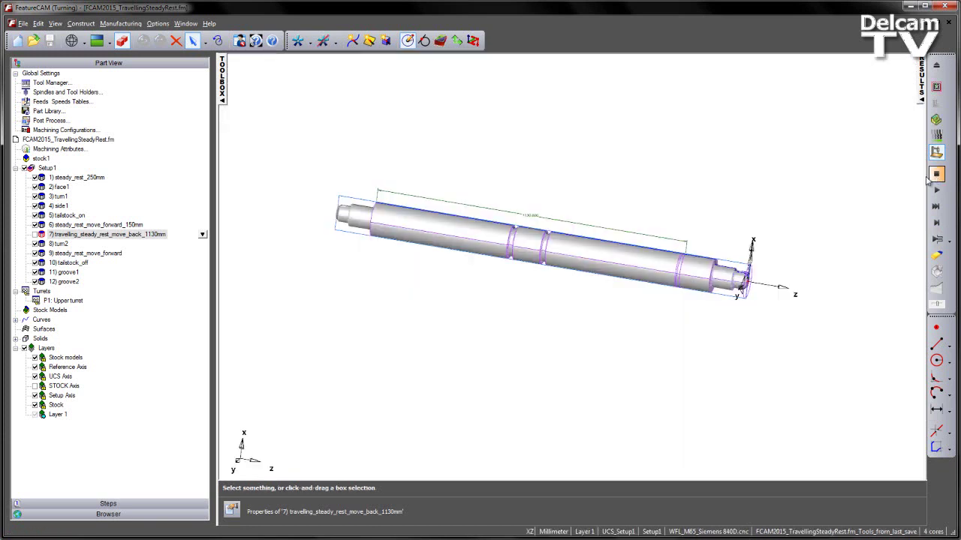
pyautogui.moveTo(631, 179); pyautogui.dragTo(686, 205, button='middle')
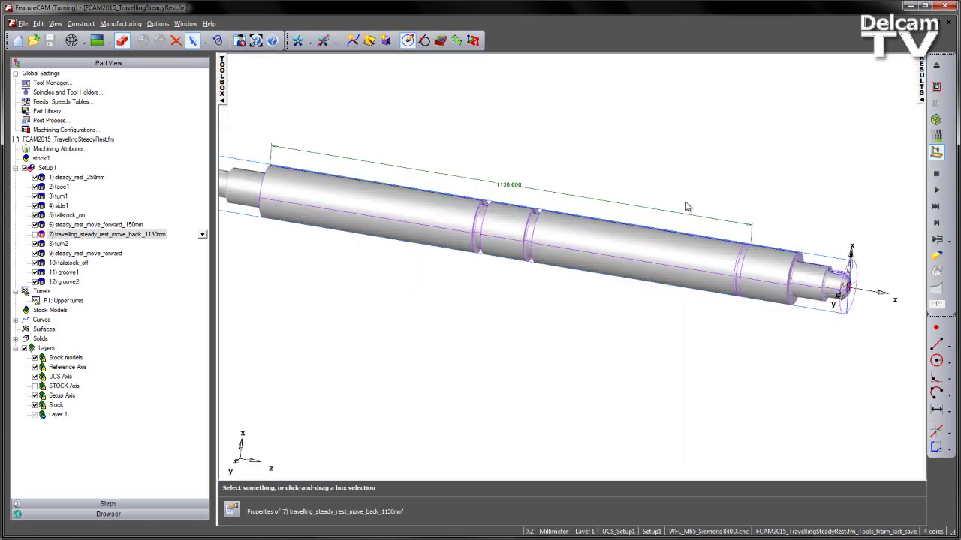
pyautogui.click(441, 41)
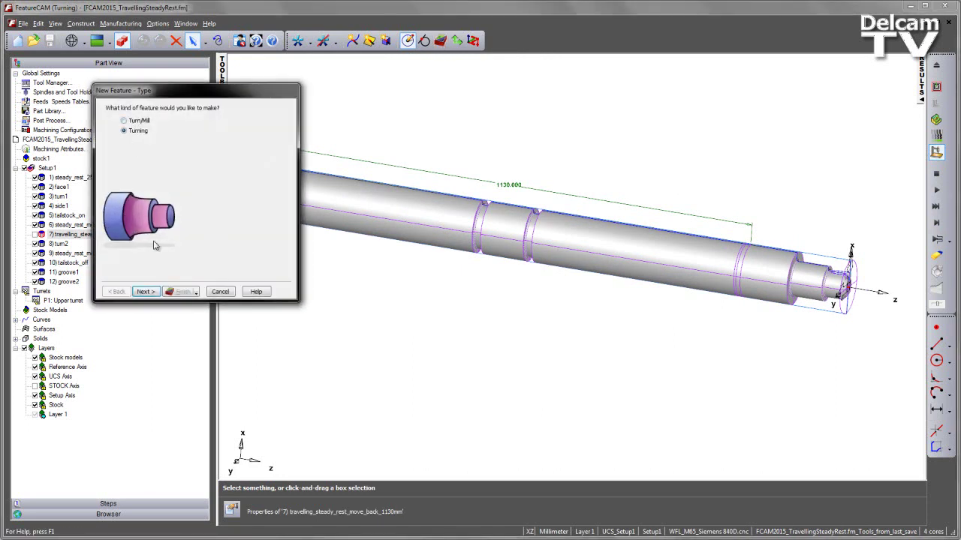
pyautogui.click(145, 290)
pyautogui.click(202, 183)
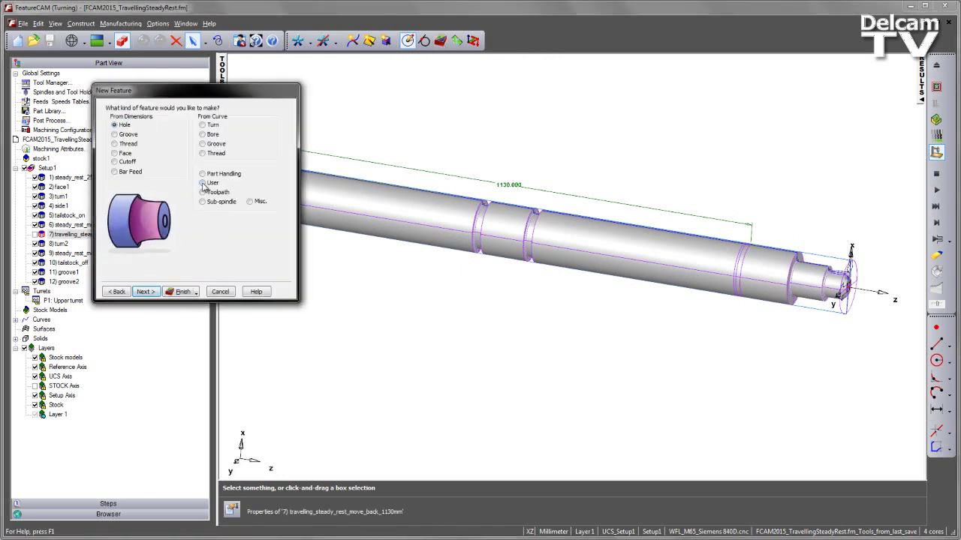
pyautogui.click(146, 292)
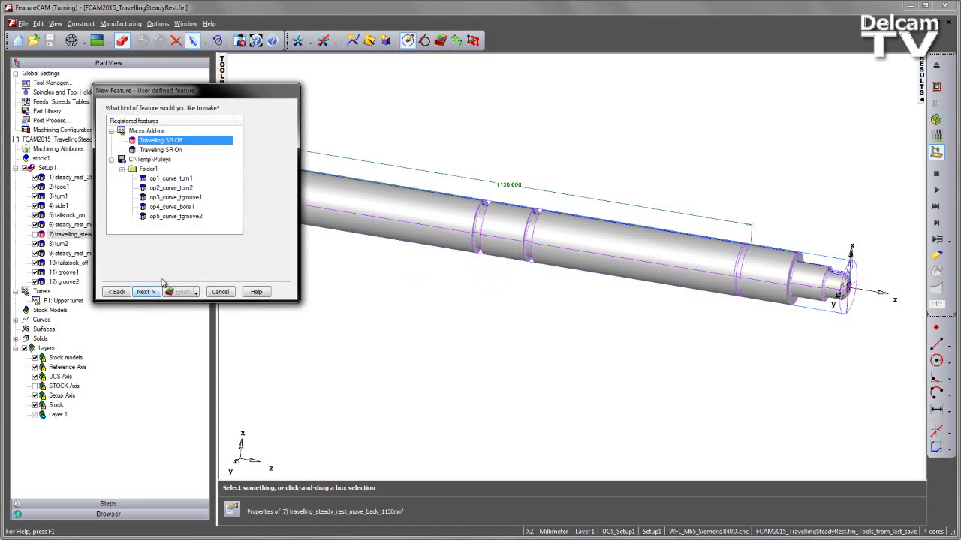
pyautogui.click(167, 153)
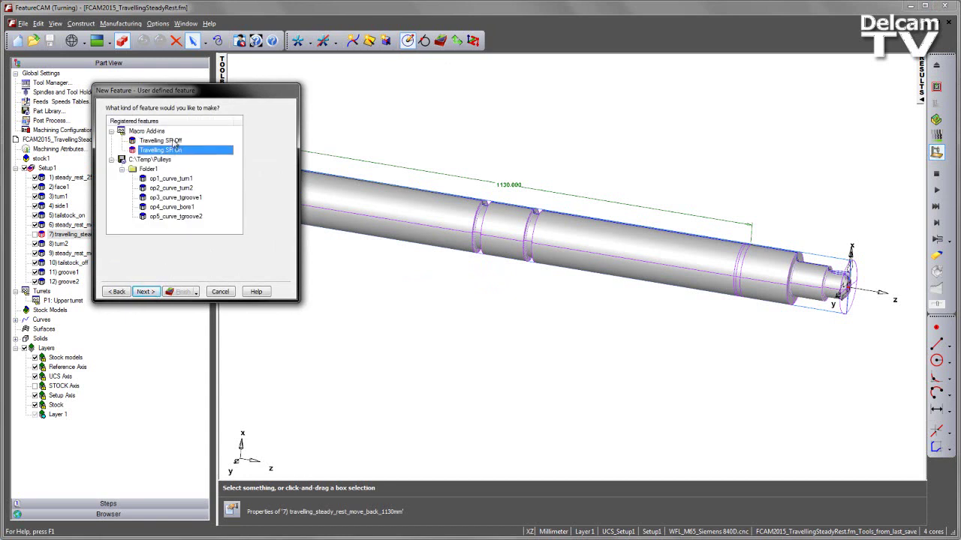
pyautogui.click(173, 141)
pyautogui.click(177, 151)
pyautogui.click(144, 292)
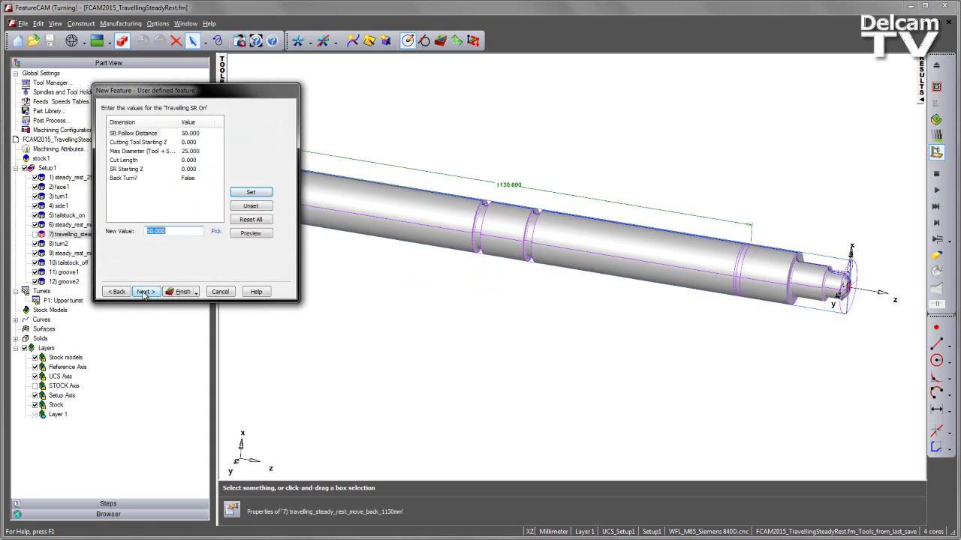
# Review the Cutting Tool Starting Z, Max Diameter, Cut Length and SR Starting Z values.
pyautogui.moveTo(217, 96); pyautogui.dragTo(284, 119)
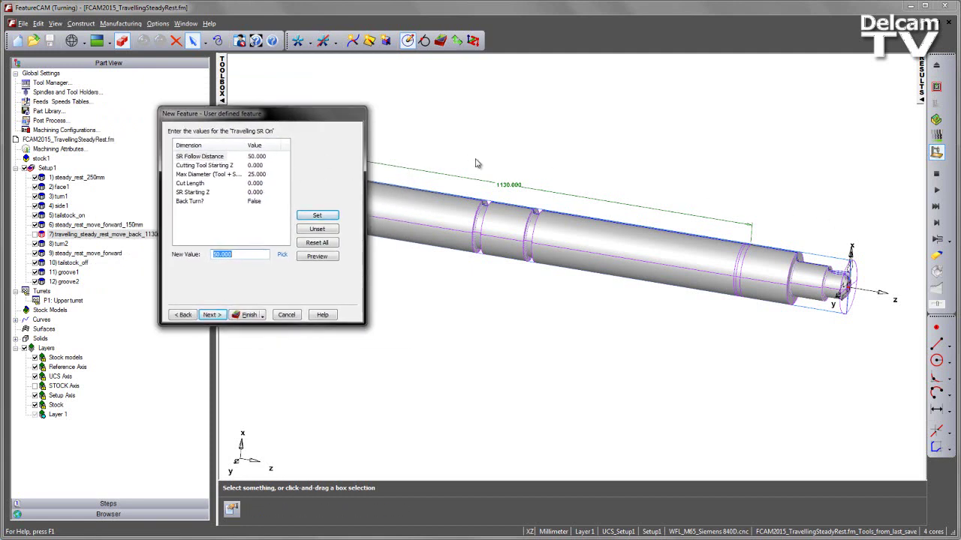
pyautogui.click(214, 166)
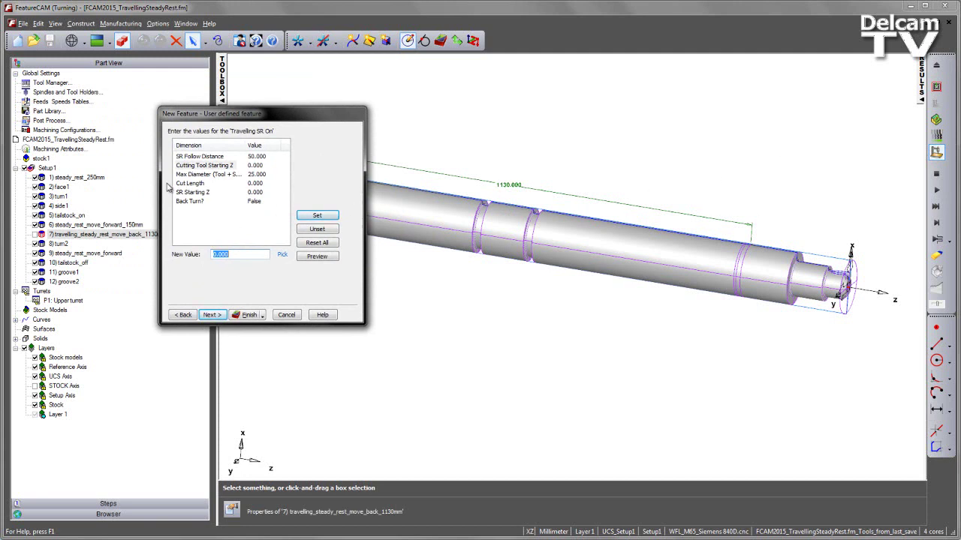
pyautogui.click(202, 175)
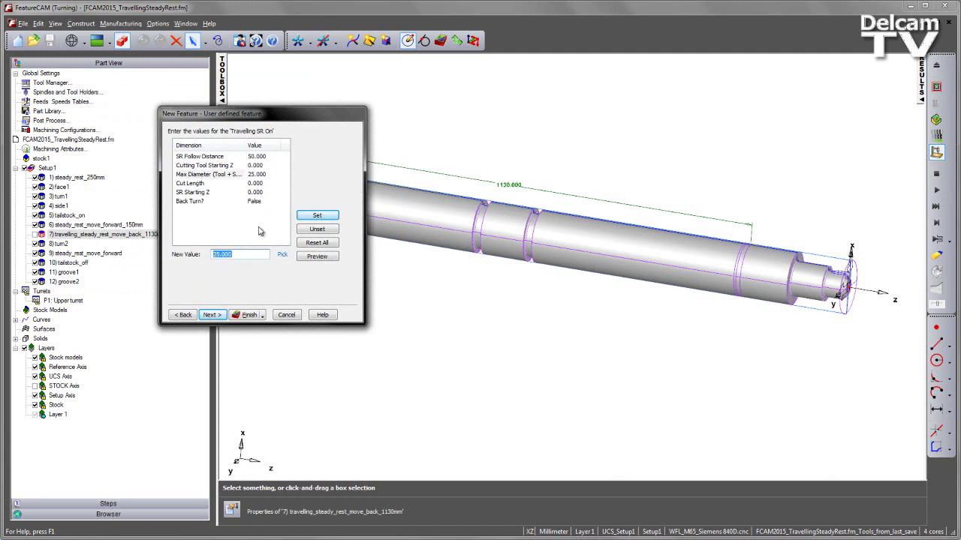
pyautogui.click(187, 185)
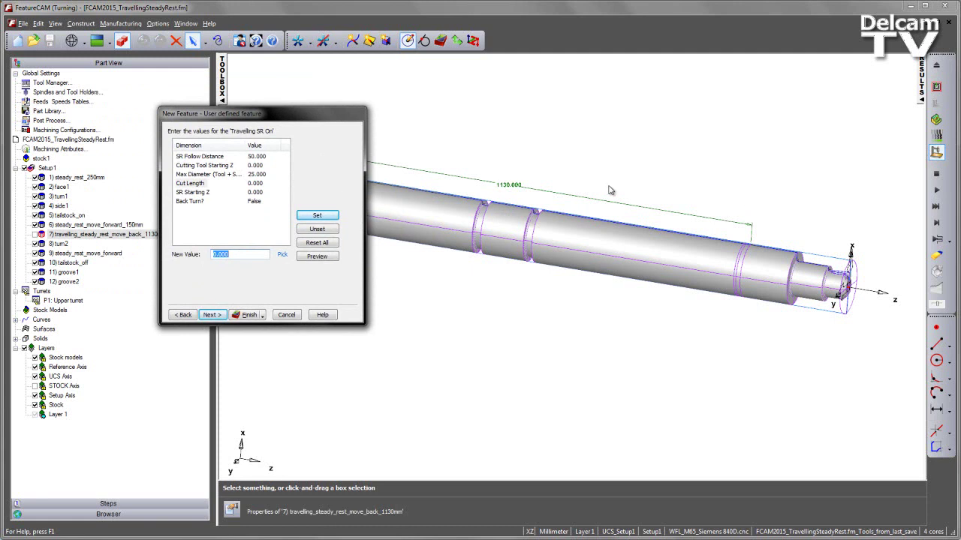
pyautogui.click(190, 193)
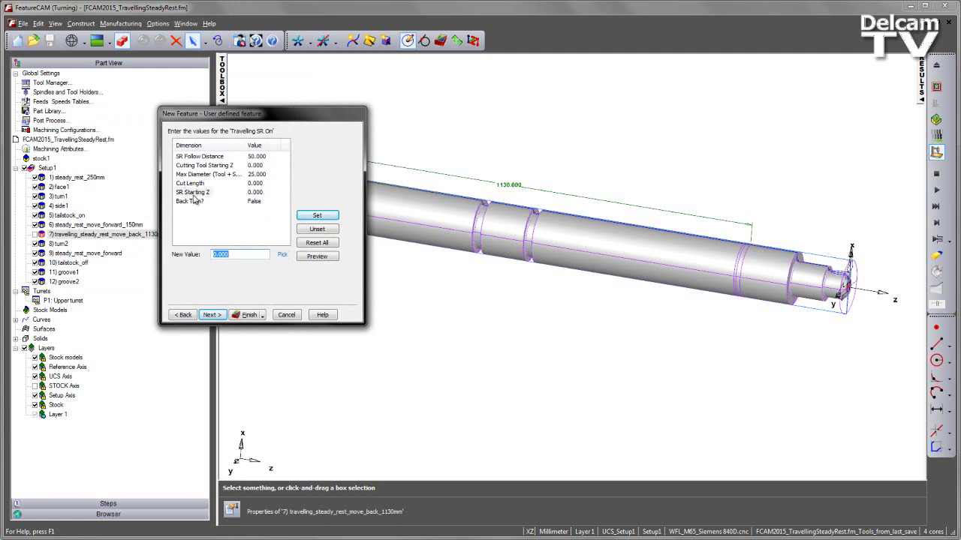
pyautogui.moveTo(666, 287); pyautogui.dragTo(736, 296, button='middle')
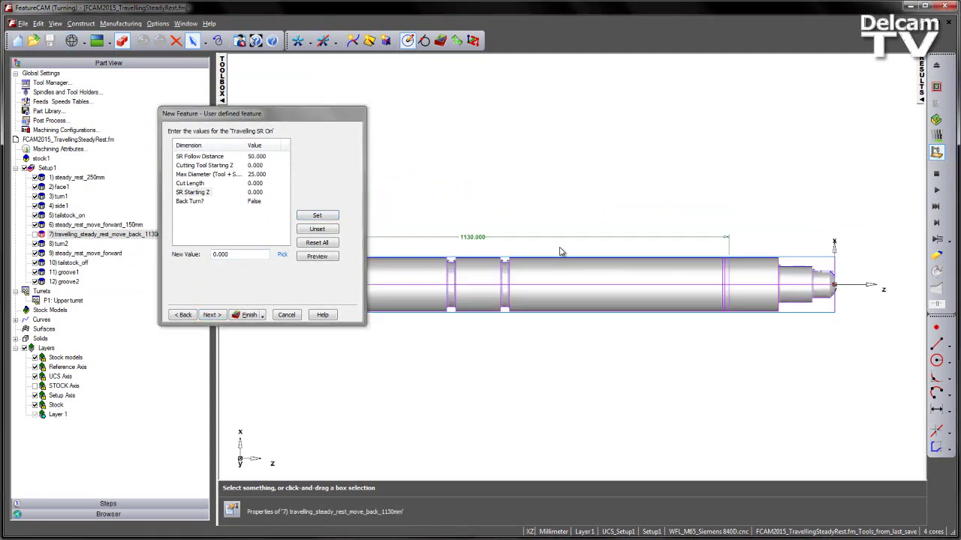
# Set Cutting Tool Starting Z -190, Max Diameter 125, Cut Length 1130, SR Starting Z -150.
pyautogui.click(202, 157)
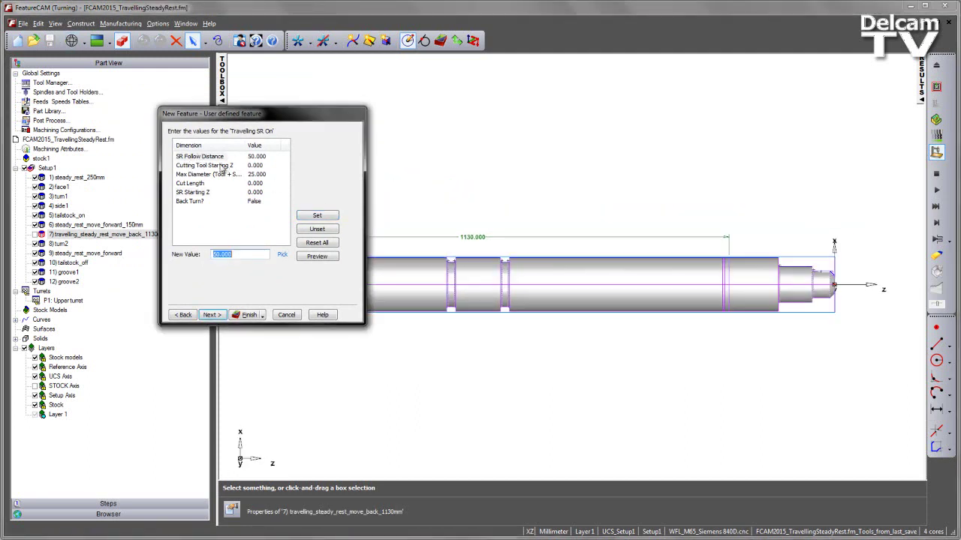
pyautogui.click(211, 166)
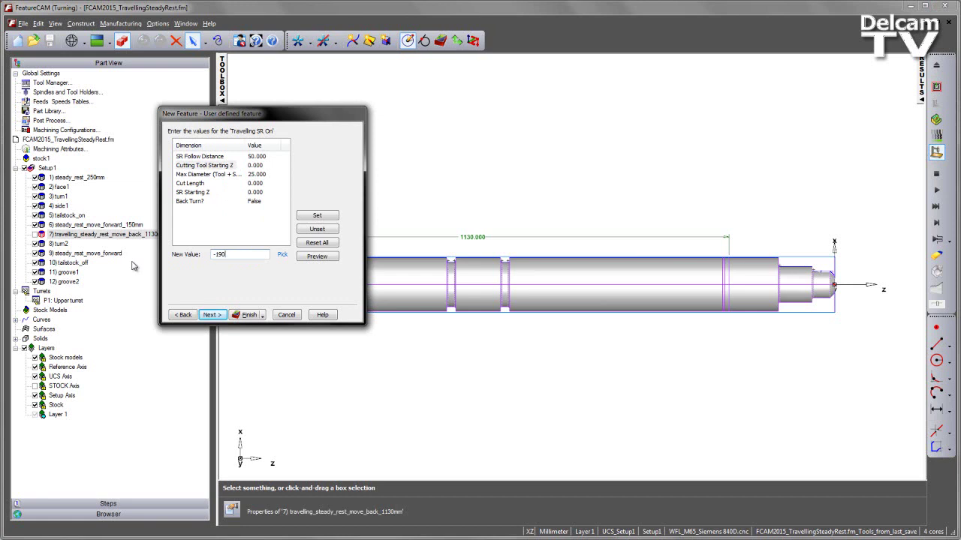
pyautogui.click(323, 218)
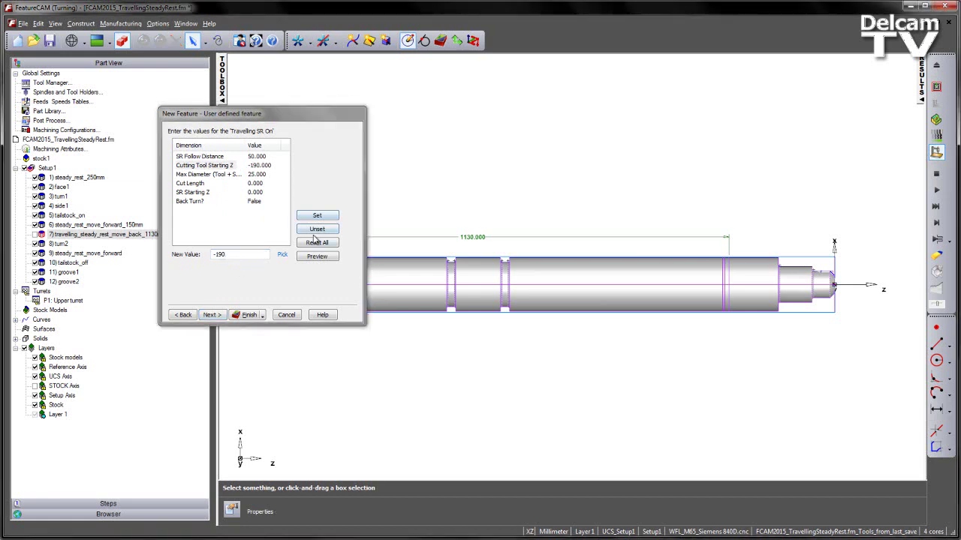
pyautogui.click(210, 175)
pyautogui.write('125')
pyautogui.click(318, 216)
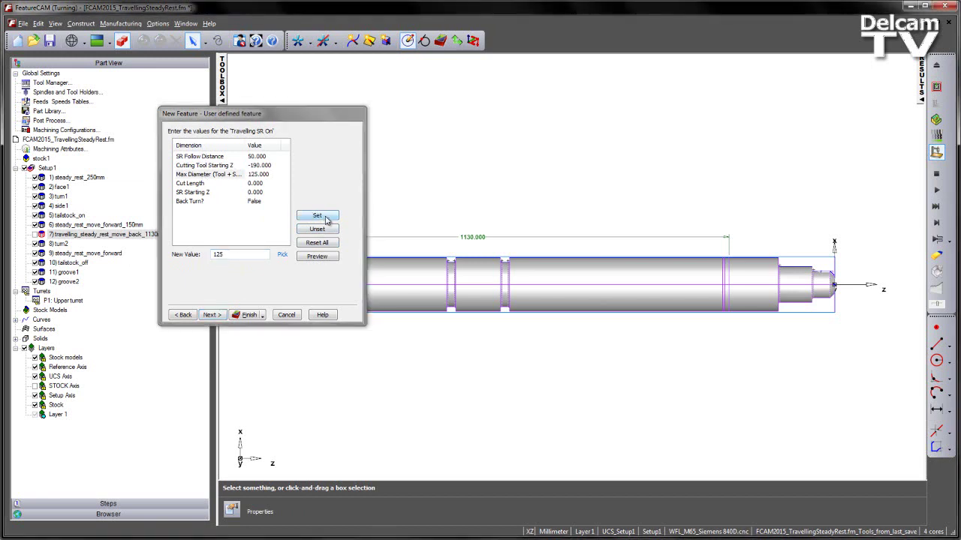
pyautogui.click(197, 184)
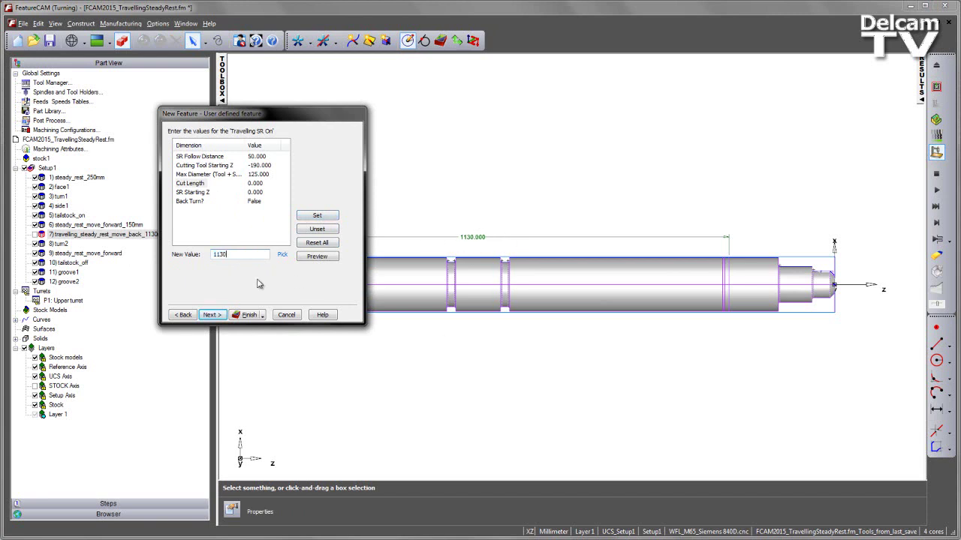
pyautogui.click(320, 218)
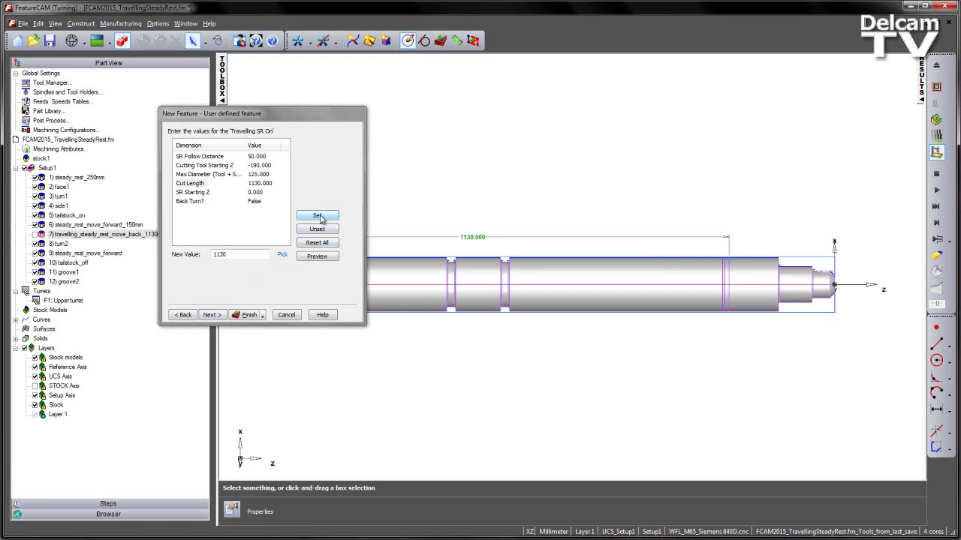
pyautogui.click(202, 193)
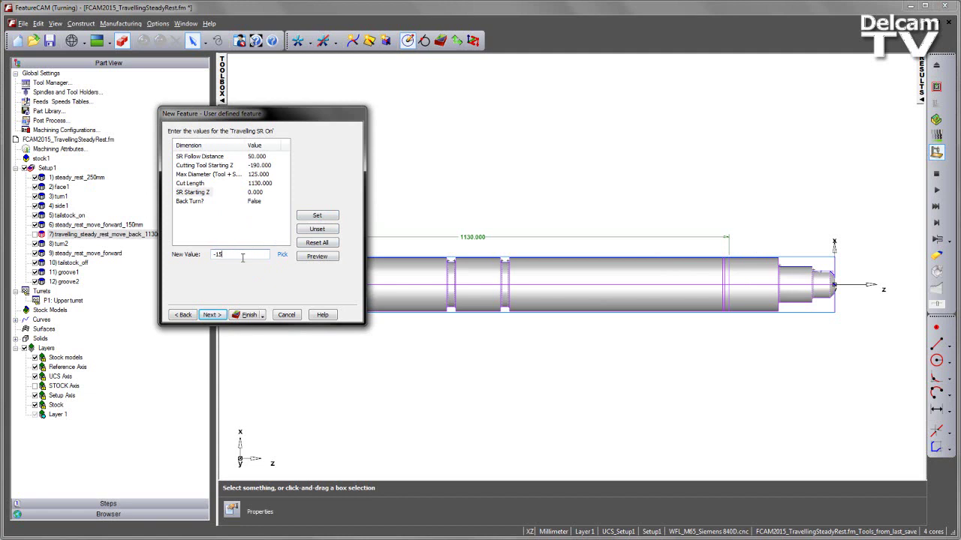
pyautogui.write('-150')
pyautogui.click(317, 217)
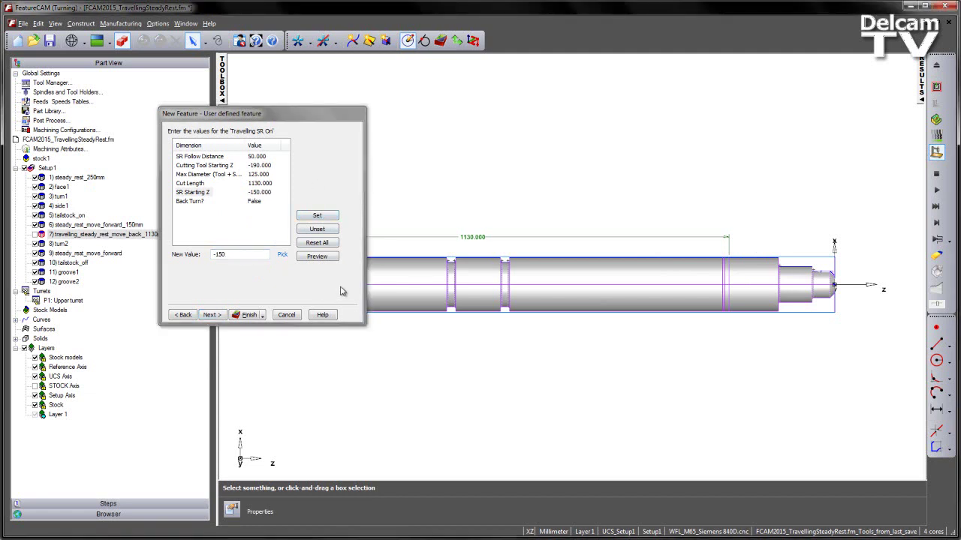
pyautogui.click(215, 318)
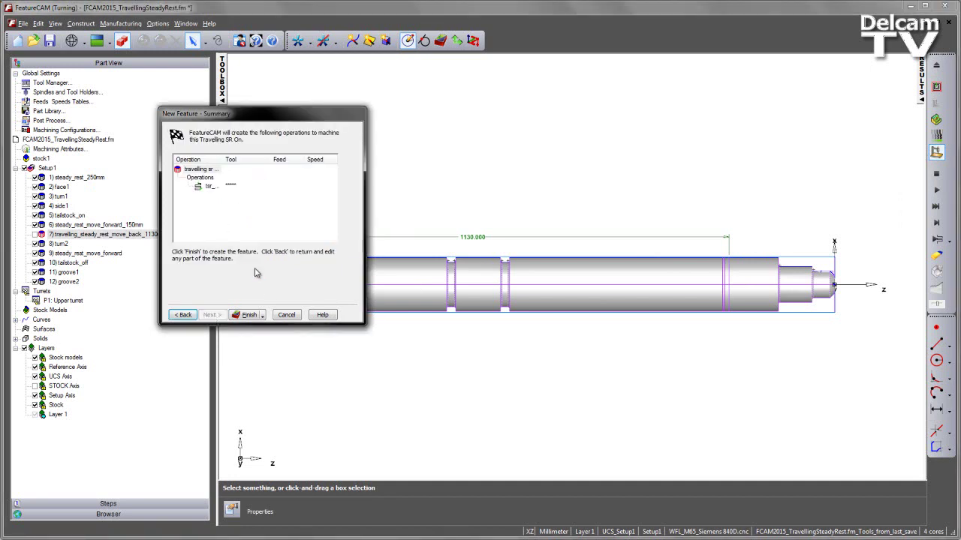
# Finish the tsr_on1 feature and move it up to follow operation 6.
pyautogui.click(263, 315)
pyautogui.click(268, 330)
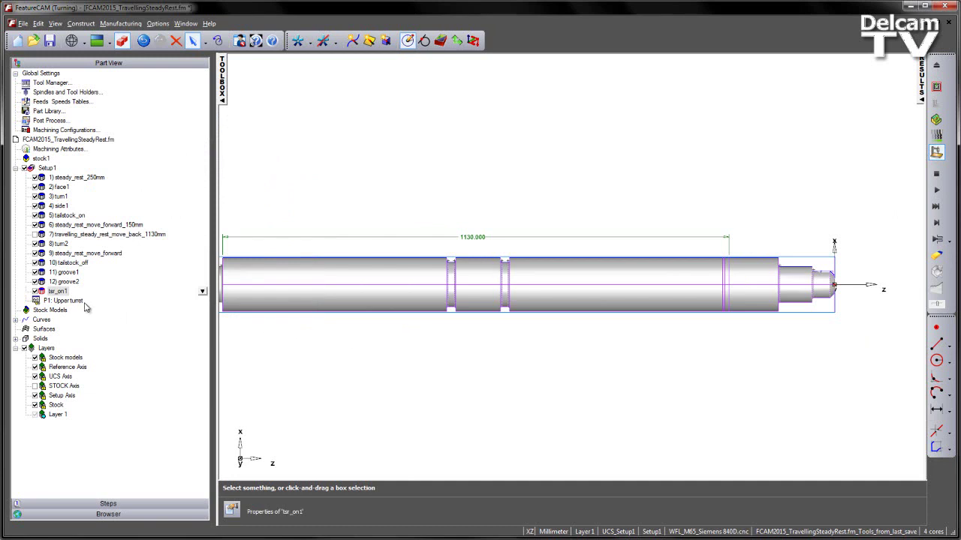
pyautogui.moveTo(43, 296); pyautogui.dragTo(54, 237)
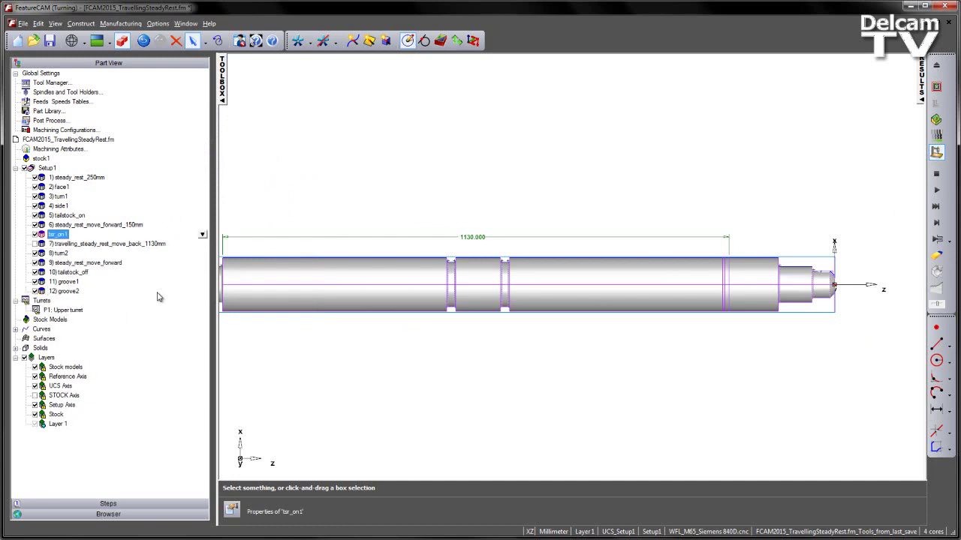
# Set tsr_on1's Base priority to 7 in its Misc properties.
pyautogui.doubleClick(56, 234)
pyautogui.click(393, 140)
pyautogui.click(376, 171)
pyautogui.write('7')
pyautogui.click(397, 314)
pyautogui.click(401, 362)
pyautogui.click(316, 361)
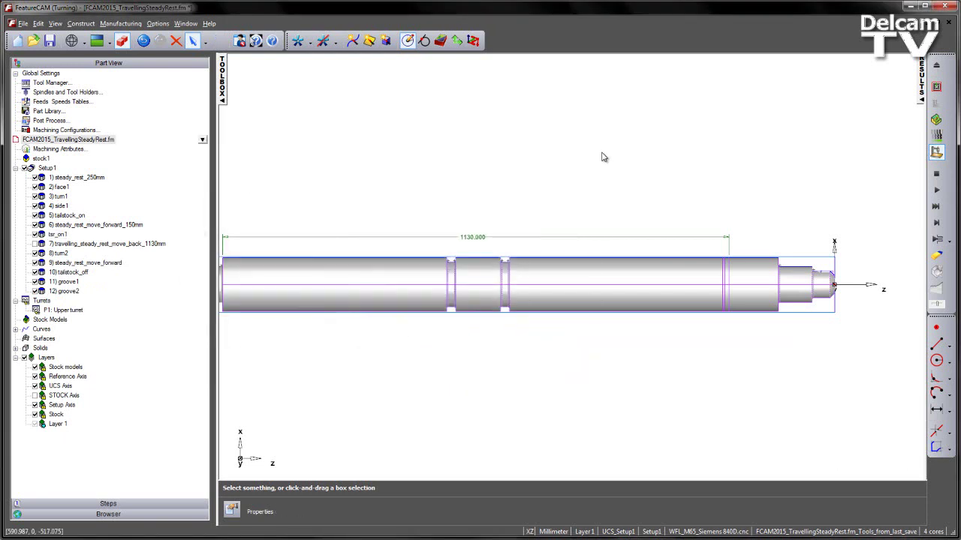
# Tilt and zoom the shaft into a perspective view and switch to machining simulation.
pyautogui.moveTo(756, 169); pyautogui.dragTo(711, 212, button='middle')
pyautogui.scroll(5, 716, 225)
pyautogui.scroll(2, 721, 248)
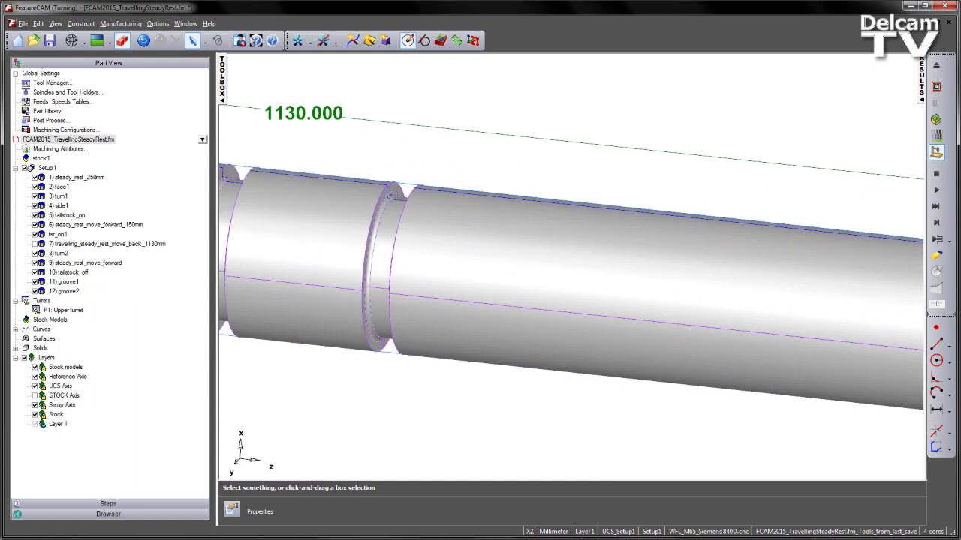
pyautogui.click(936, 222)
pyautogui.scroll(-4, 675, 181)
pyautogui.scroll(2, 658, 208)
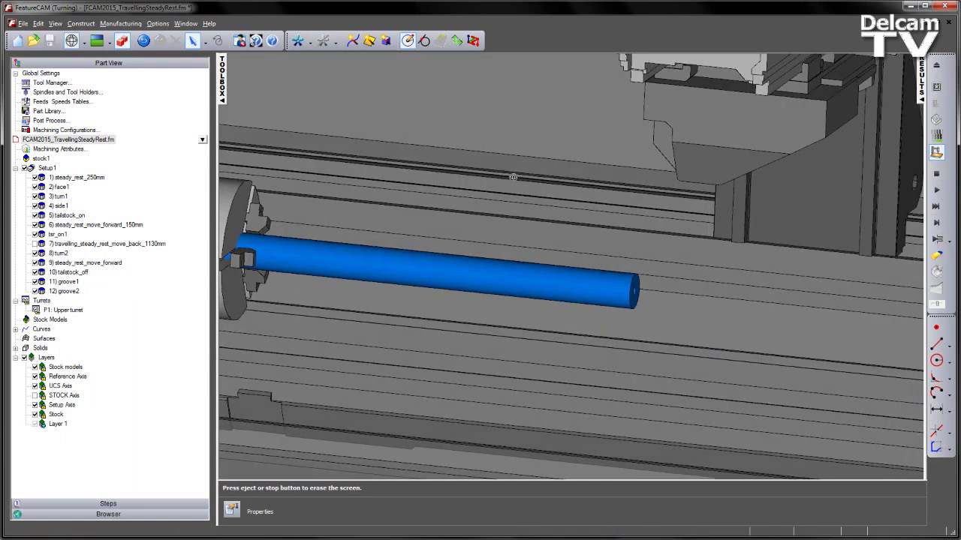
# Play the simulation operation by operation to 4:25.8, with the tool beside the steady rest.
pyautogui.click(939, 241)
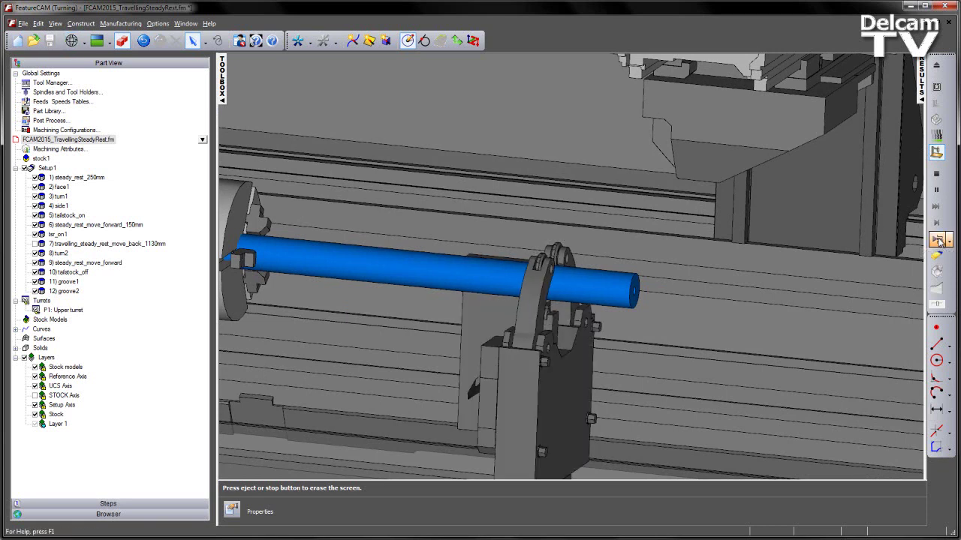
pyautogui.click(939, 241)
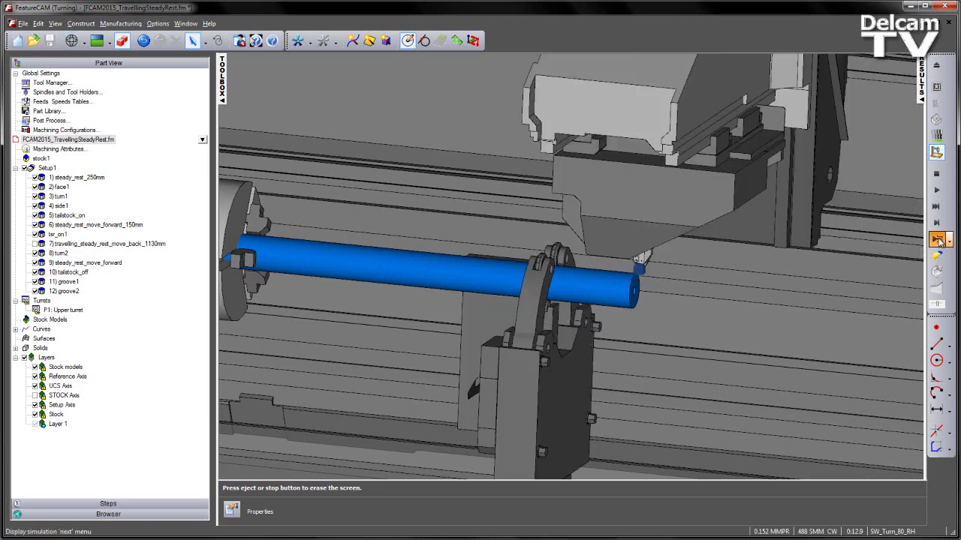
pyautogui.click(939, 240)
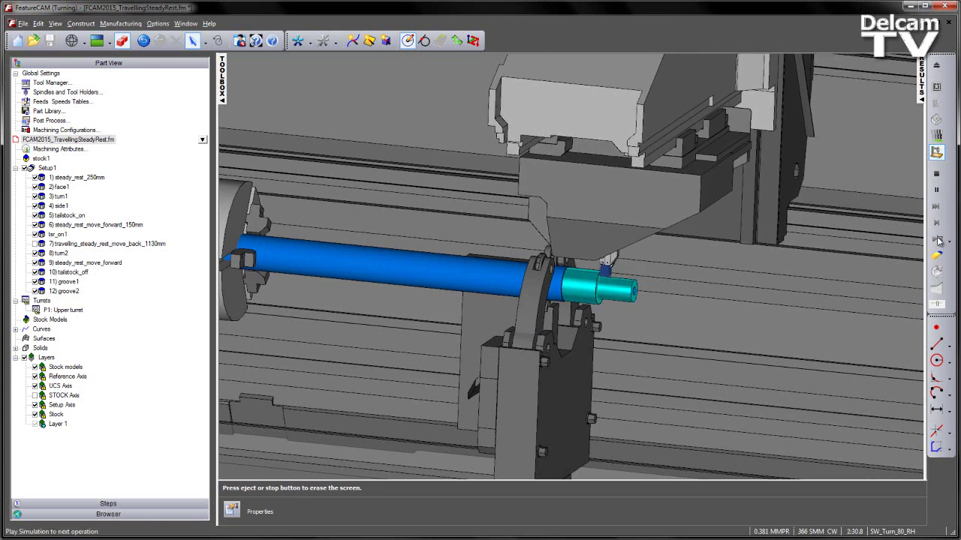
pyautogui.click(939, 240)
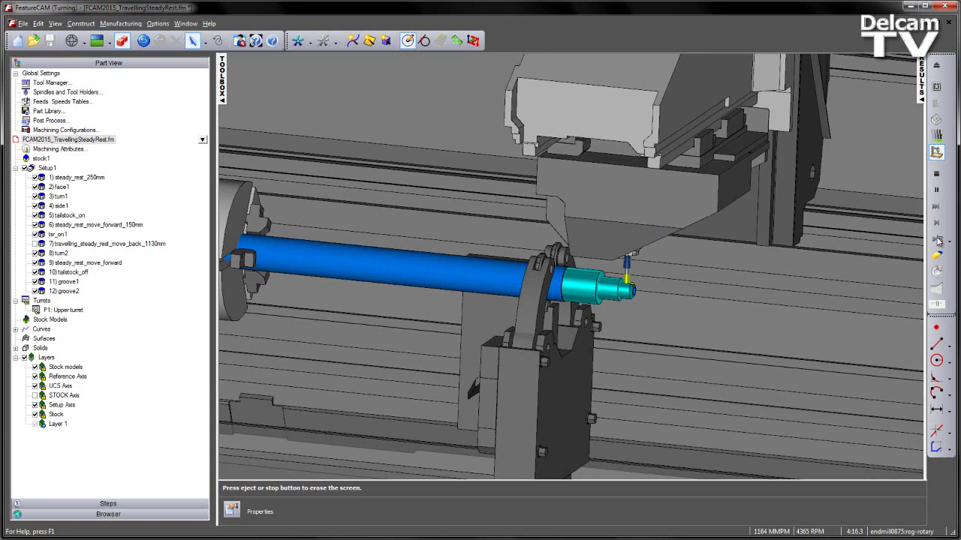
pyautogui.click(938, 240)
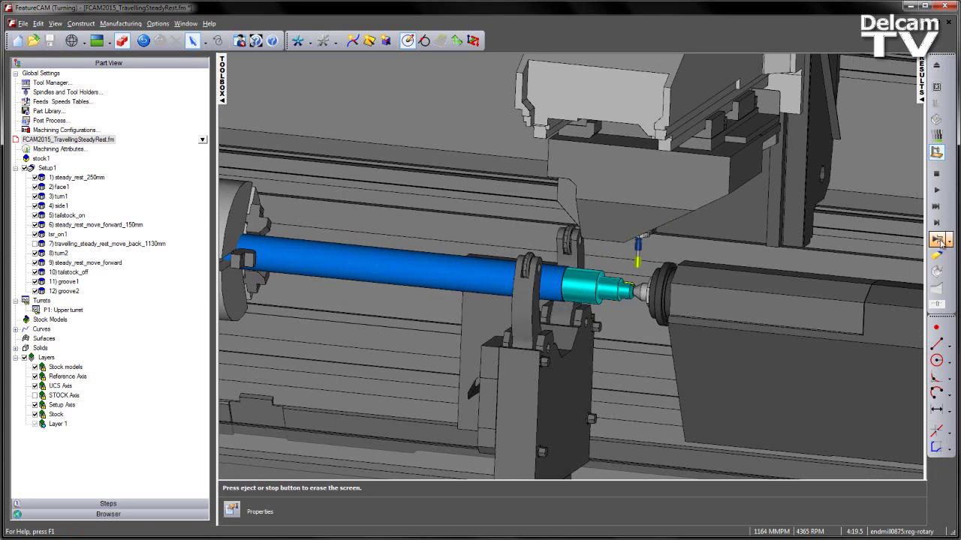
pyautogui.click(939, 255)
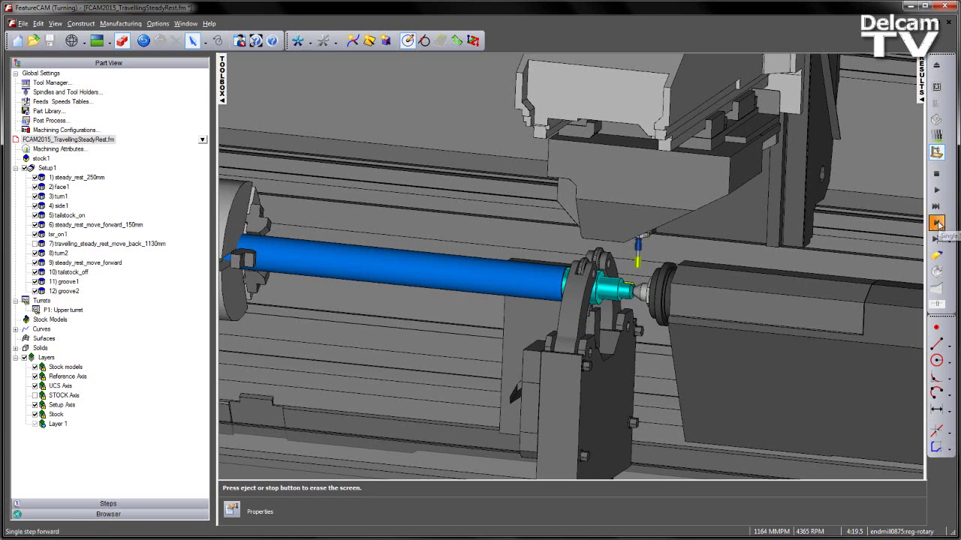
pyautogui.click(938, 224)
pyautogui.click(938, 223)
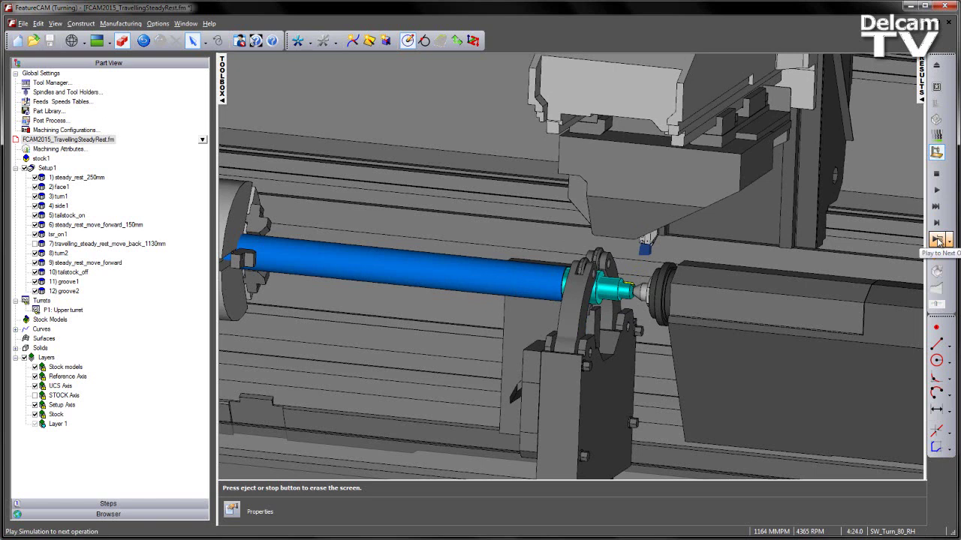
pyautogui.click(937, 240)
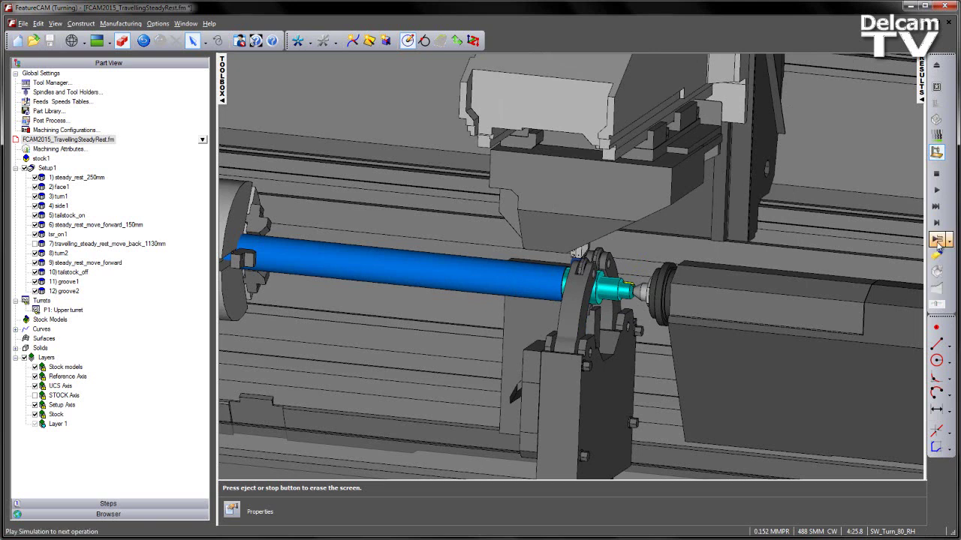
# Run the simulation through turning the long shaft with the travelling steady rest and tailstock removal.
pyautogui.click(937, 241)
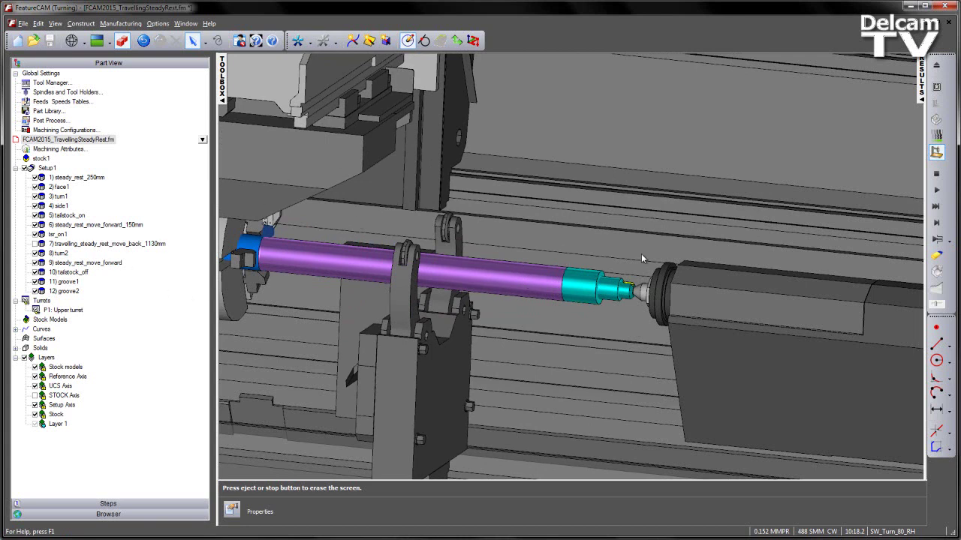
pyautogui.click(937, 240)
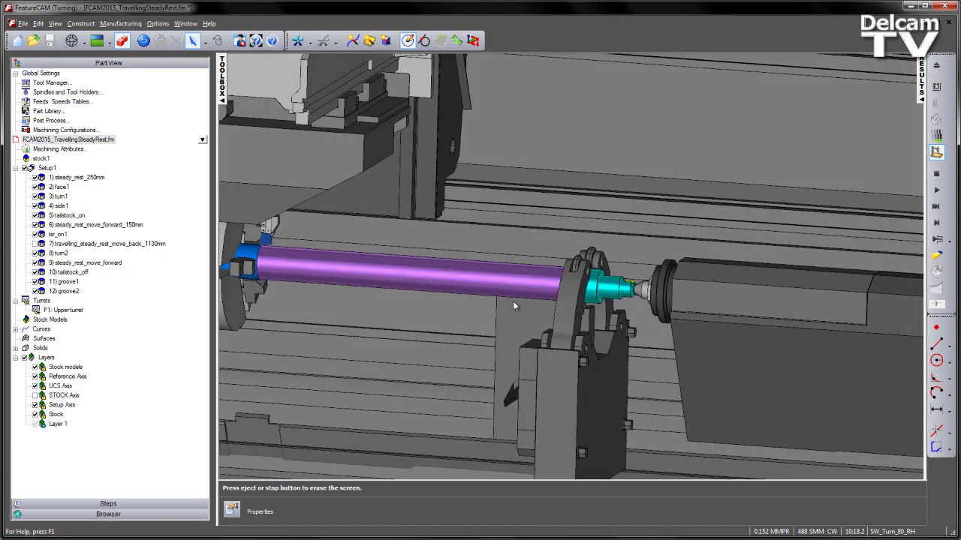
pyautogui.click(937, 241)
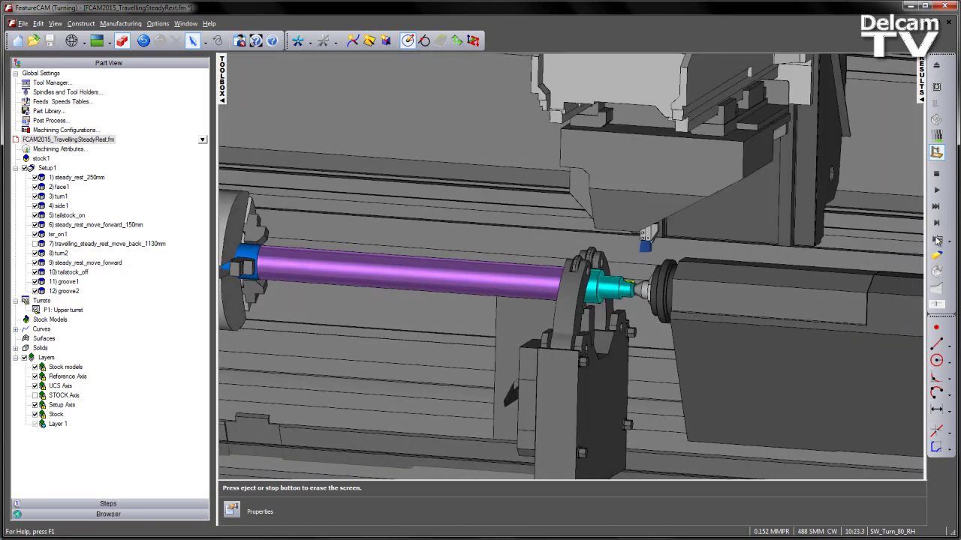
pyautogui.click(937, 241)
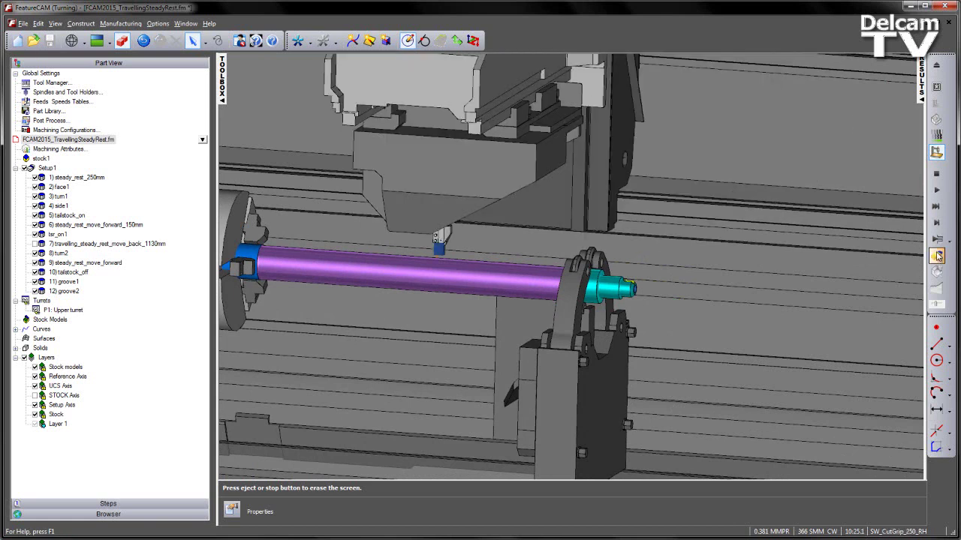
# Advance the simulation through both grooving cuts, reaching 11:18.7.
pyautogui.click(937, 242)
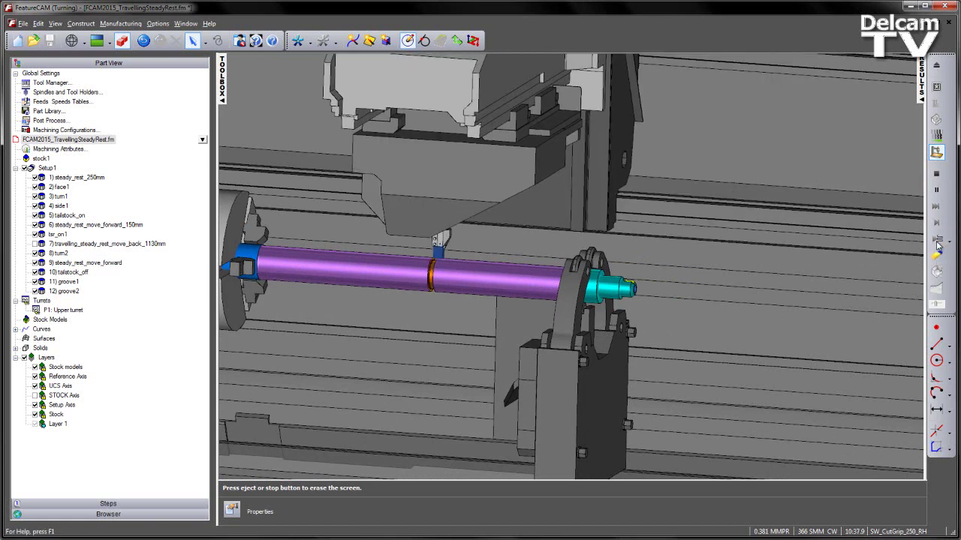
pyautogui.click(938, 241)
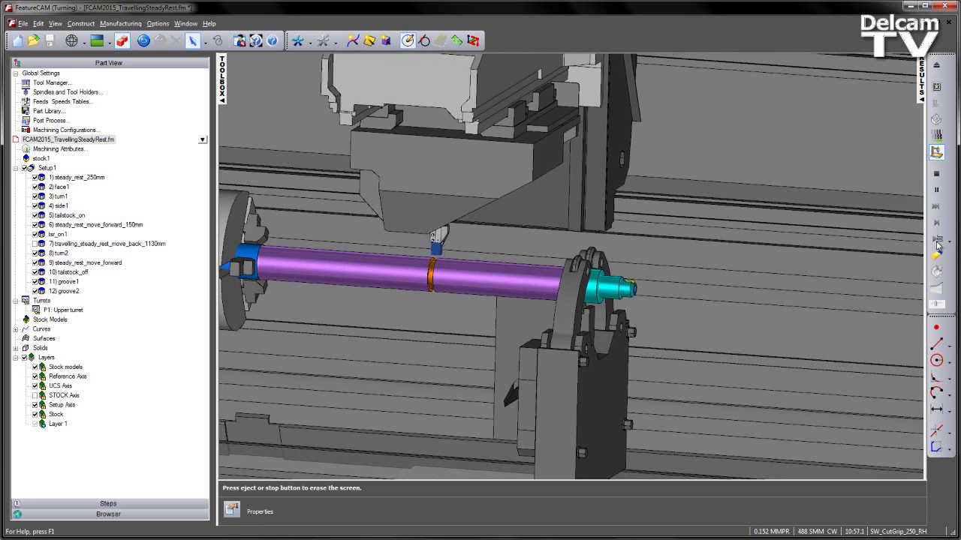
pyautogui.click(937, 242)
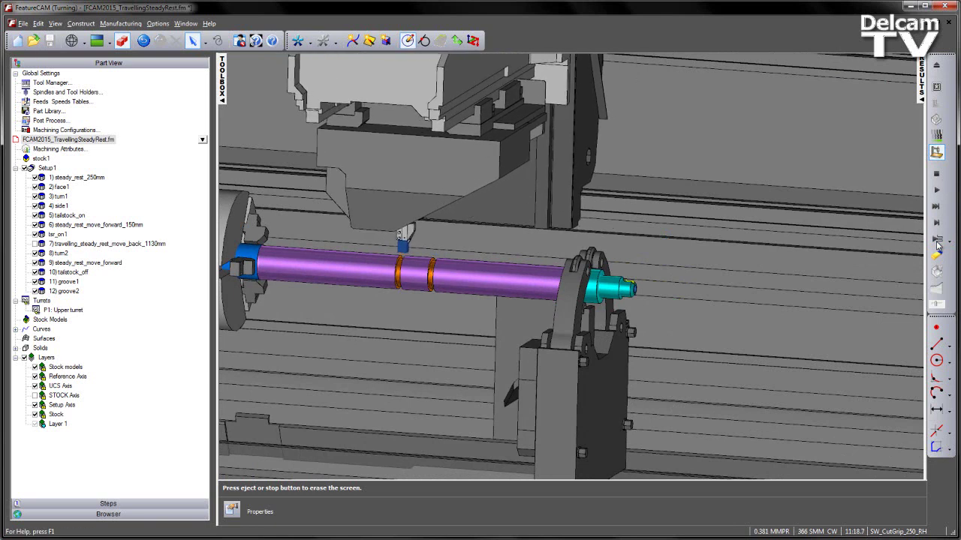